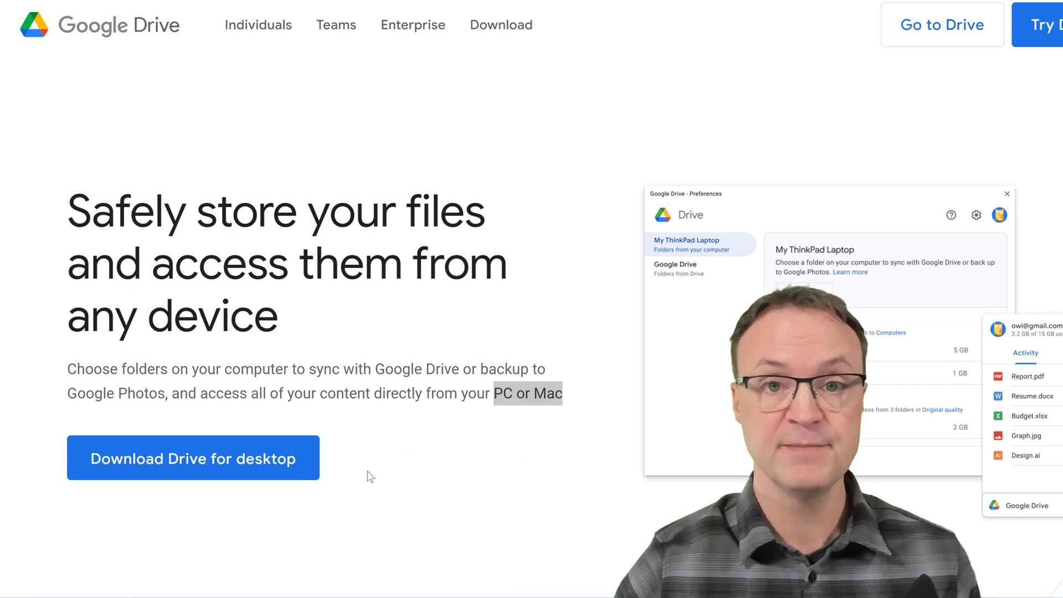
# Download the Drive for desktop installer from the Drive website and run GoogleDriveSetup.exe
pyautogui.click(178, 469)
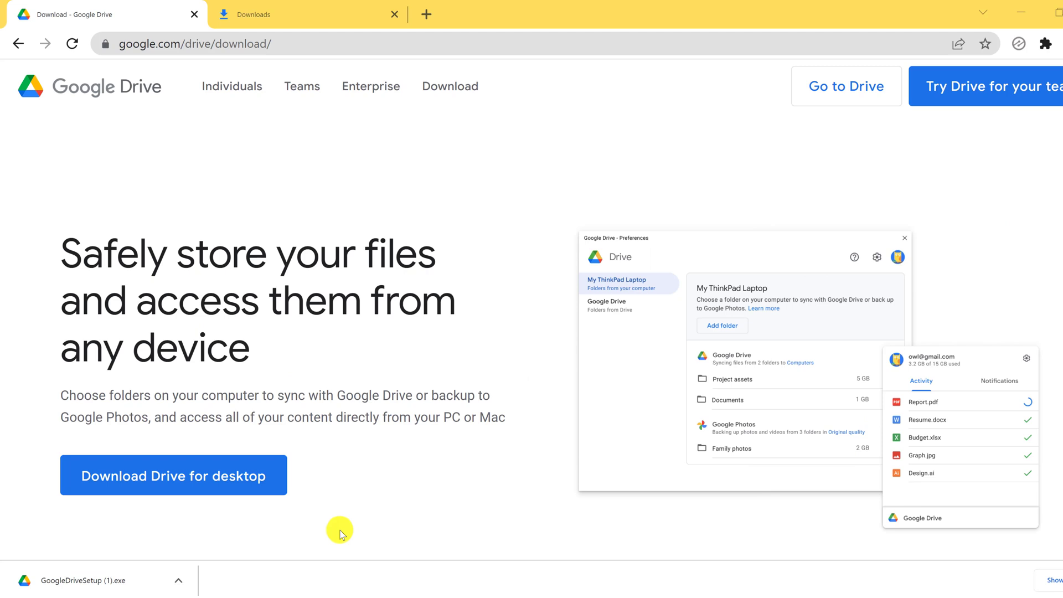
pyautogui.click(182, 581)
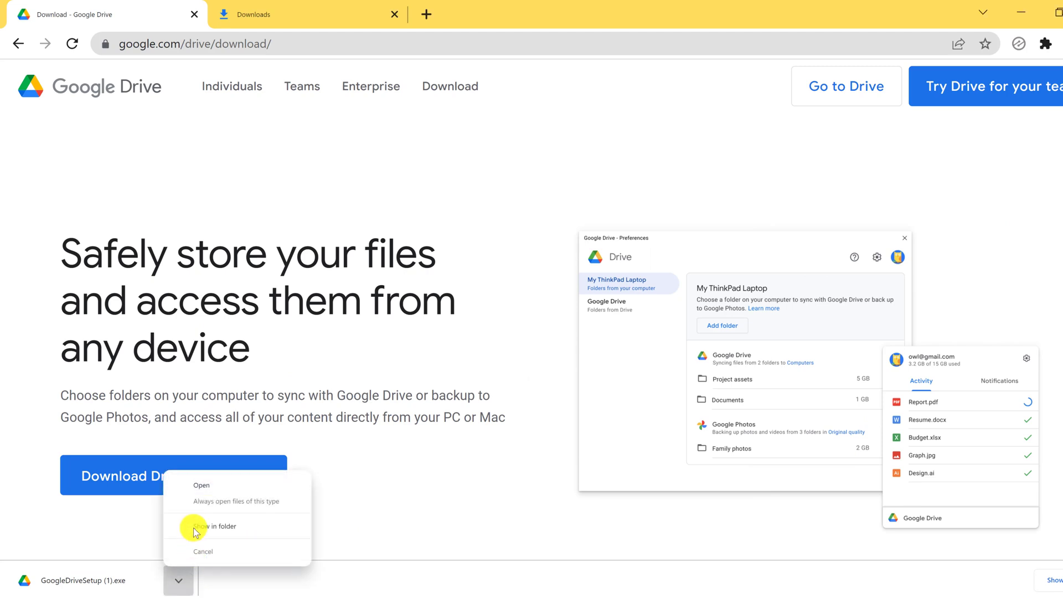
pyautogui.click(202, 490)
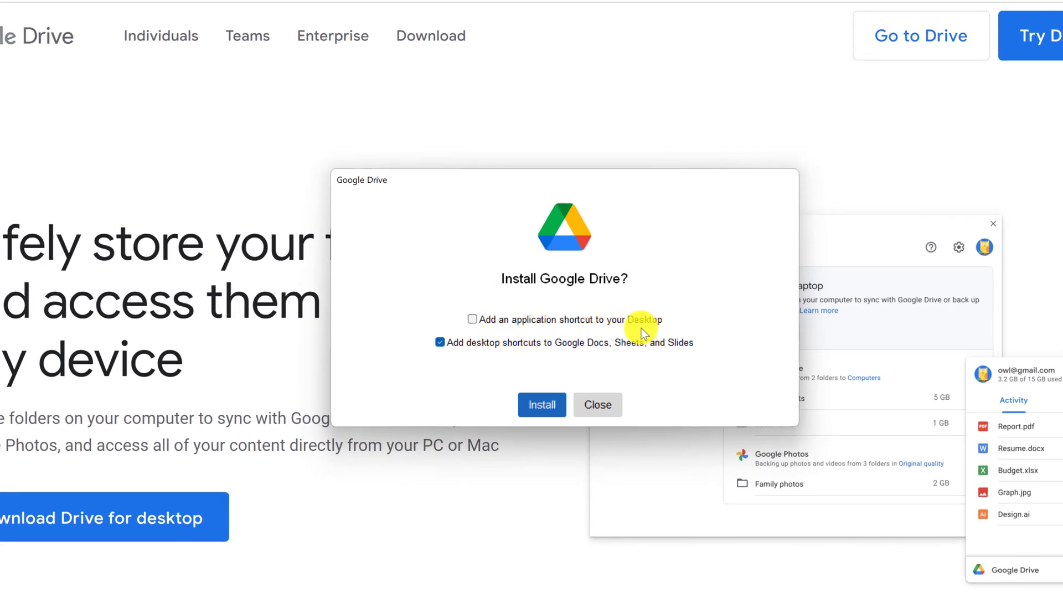
# Install Google Drive for desktop with the desktop application shortcut option ticked
pyautogui.click(473, 319)
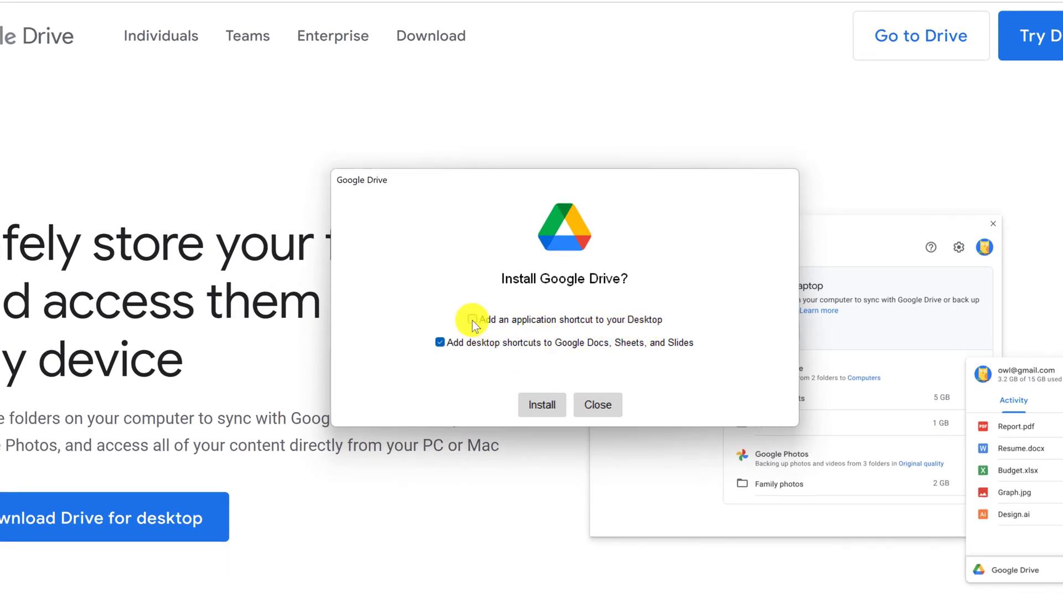
pyautogui.click(532, 410)
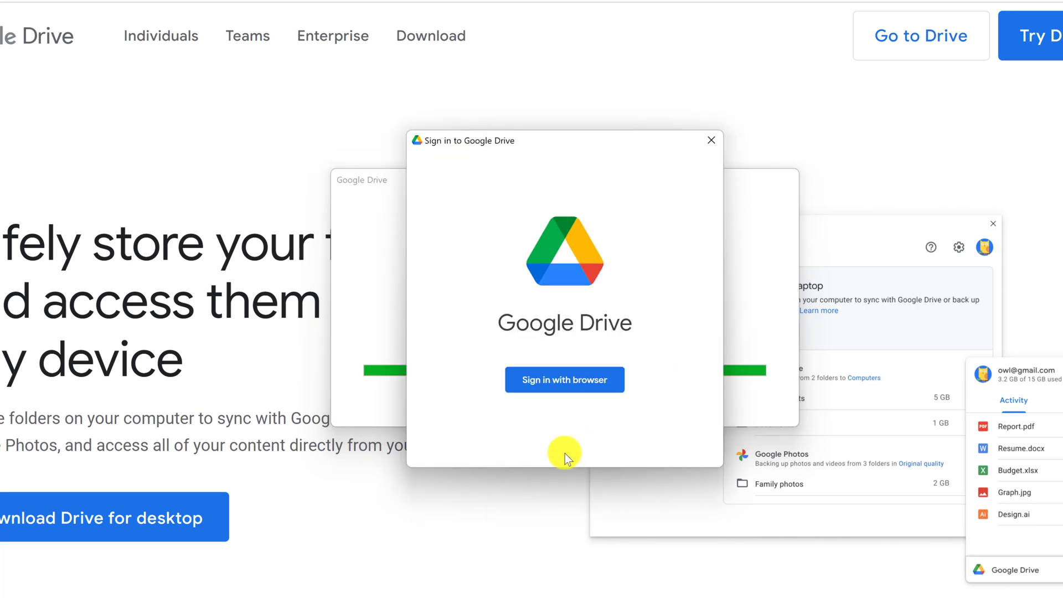
# Sign in through the browser by choosing the existing Google account and confirming
pyautogui.click(570, 391)
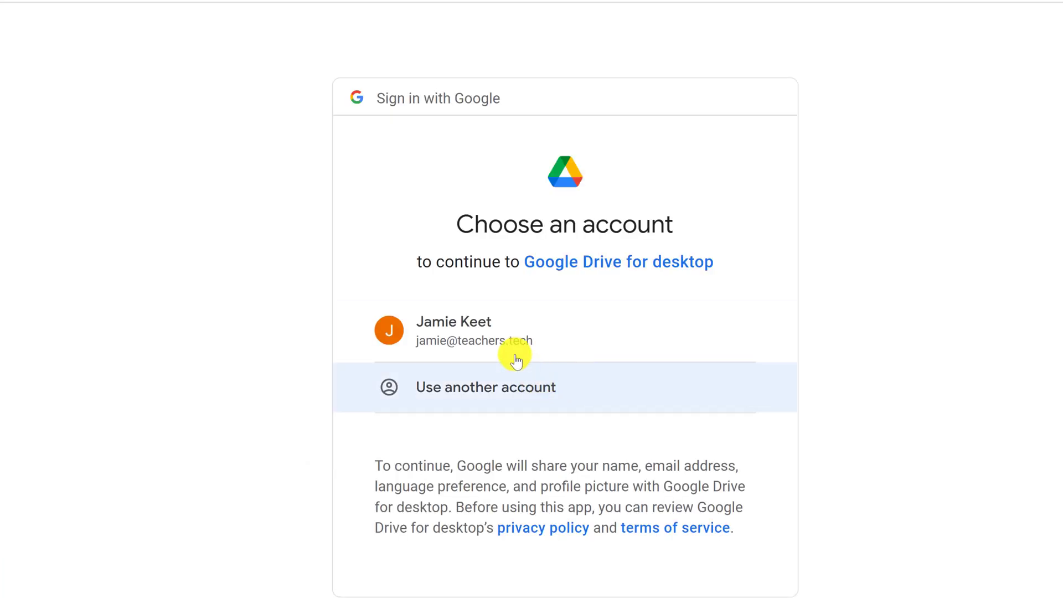
pyautogui.click(507, 340)
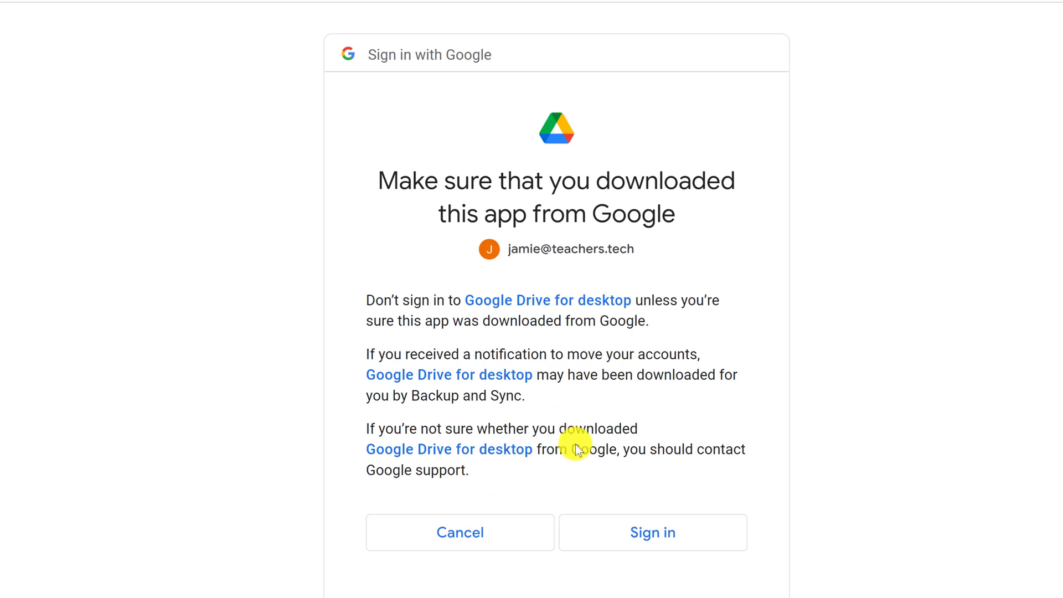
pyautogui.click(676, 535)
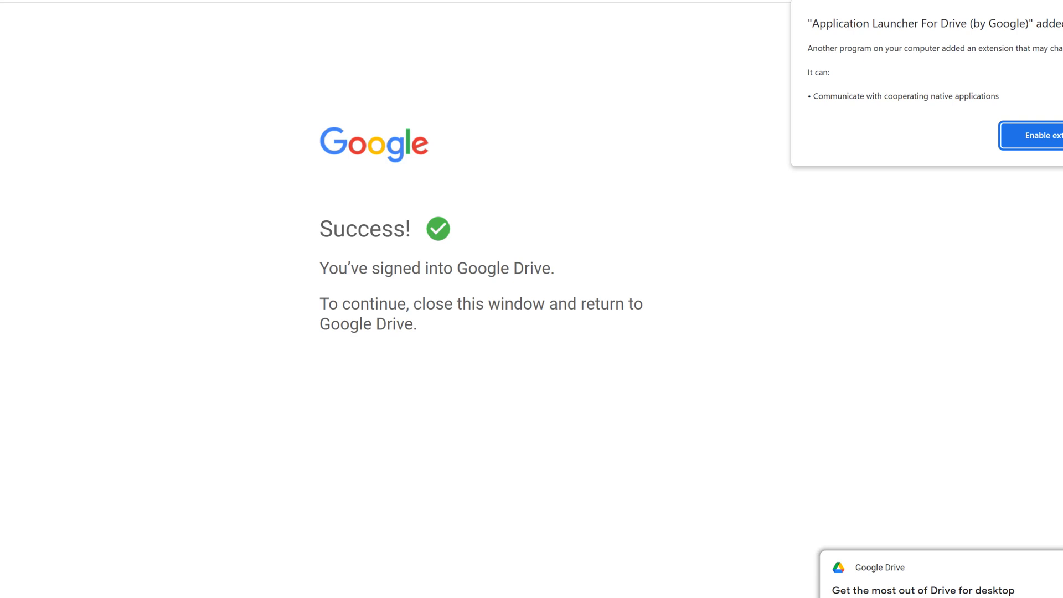
pyautogui.press('super+e')
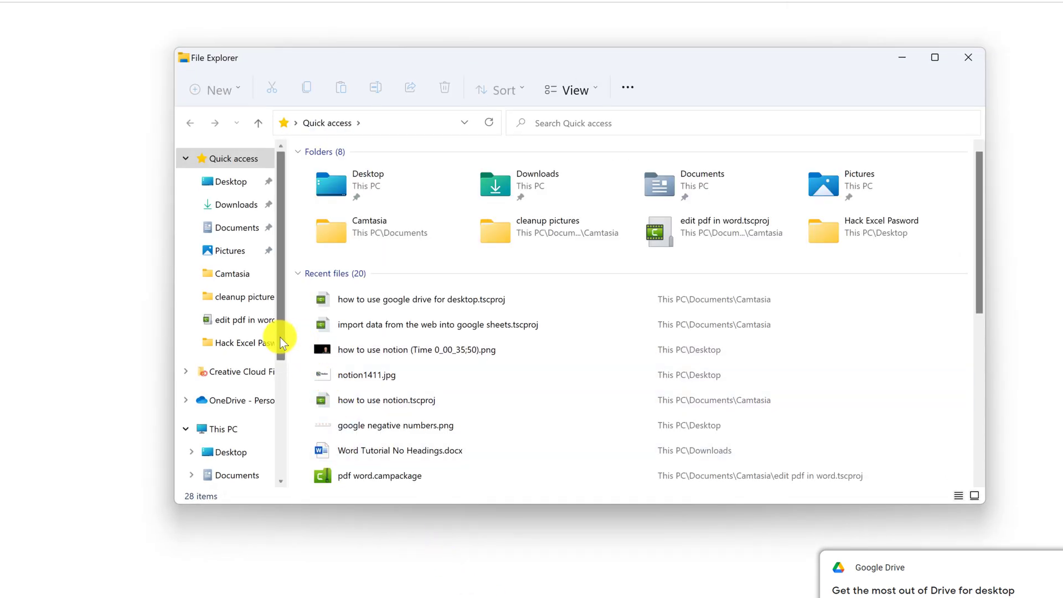
# Open the Google Drive (G:) drive and its My Drive folder in File Explorer
pyautogui.scroll(-1, 280, 337)
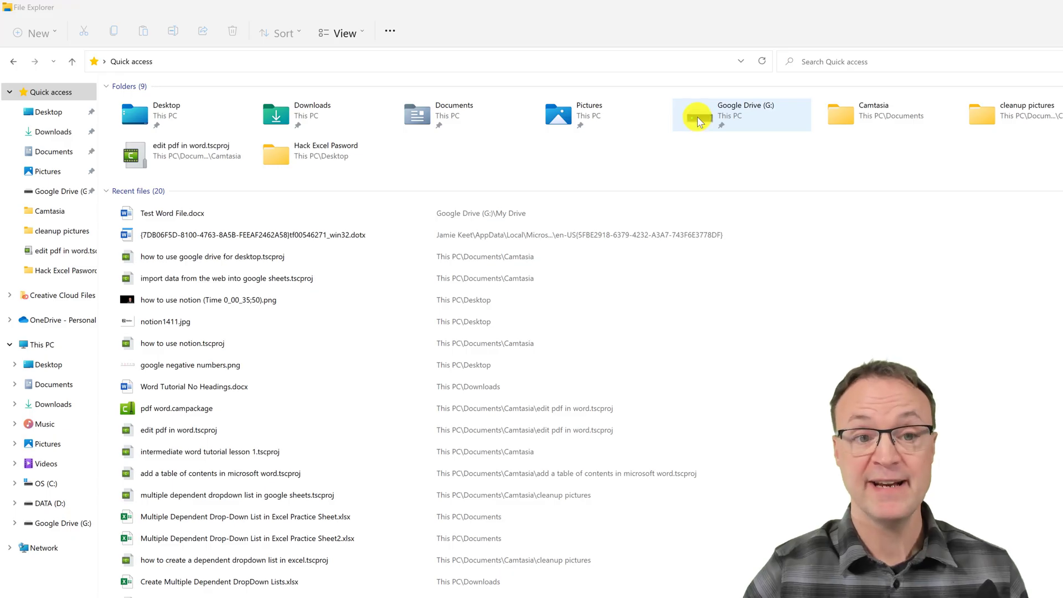
pyautogui.doubleClick(699, 119)
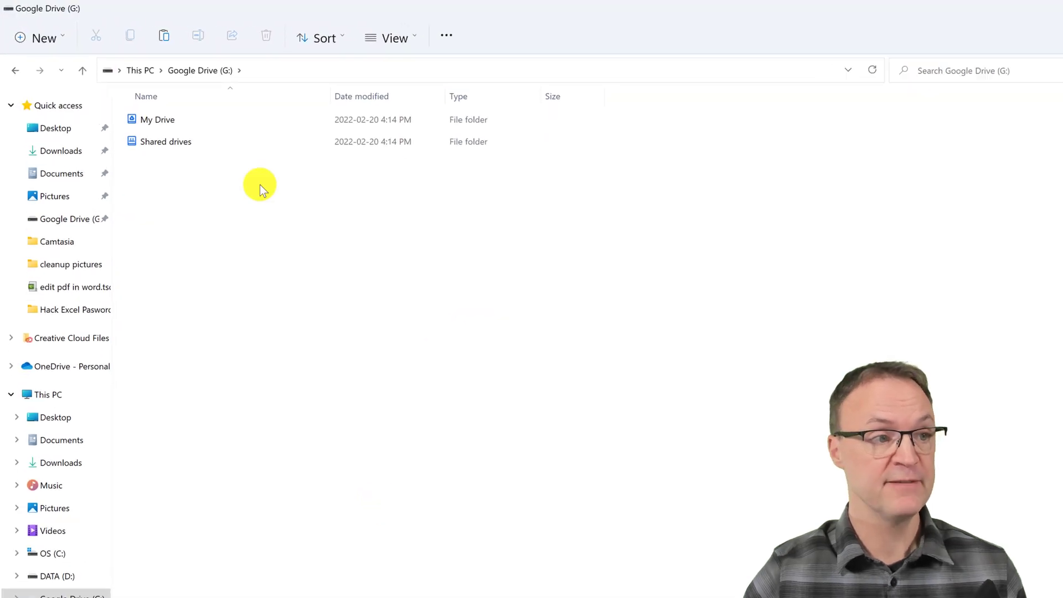
pyautogui.doubleClick(155, 120)
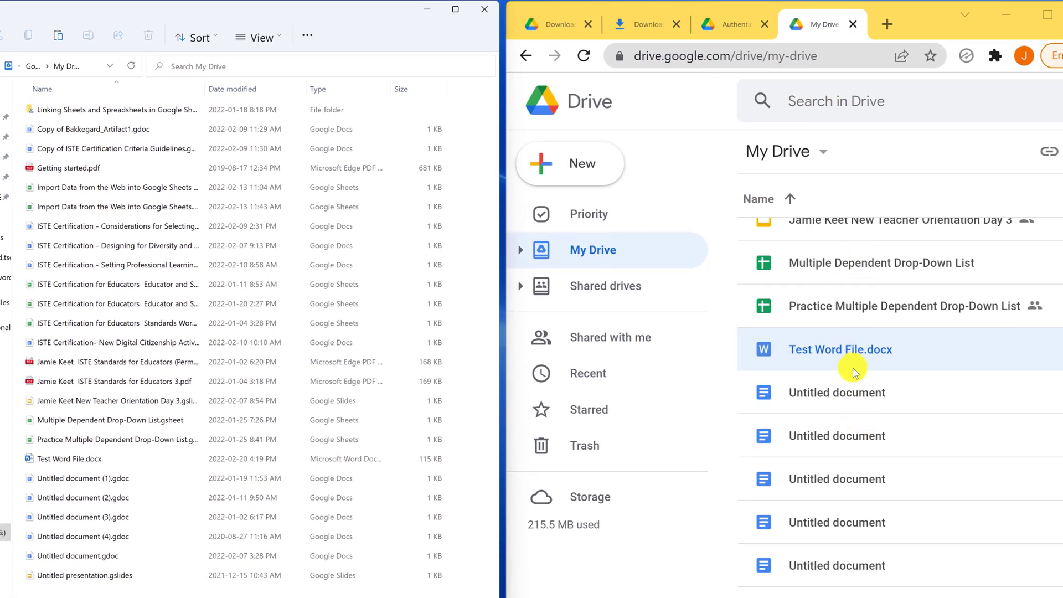
# Open the Linking Sheets and Spreadsheets folder in File Explorer and on the Drive website to compare
pyautogui.scroll(15, 837, 360)
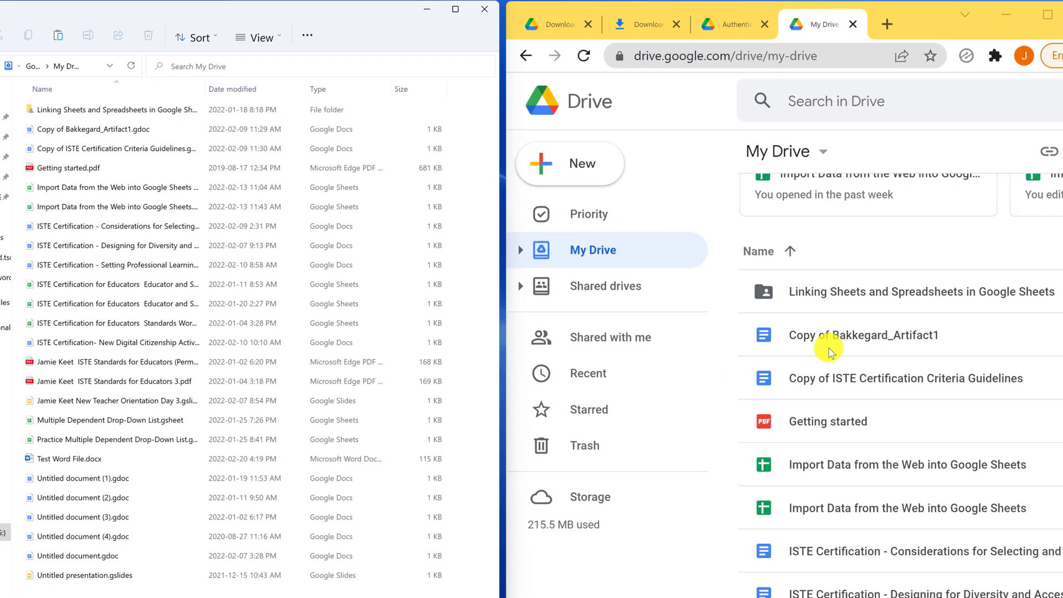
pyautogui.scroll(3, 829, 353)
pyautogui.scroll(-2, 819, 394)
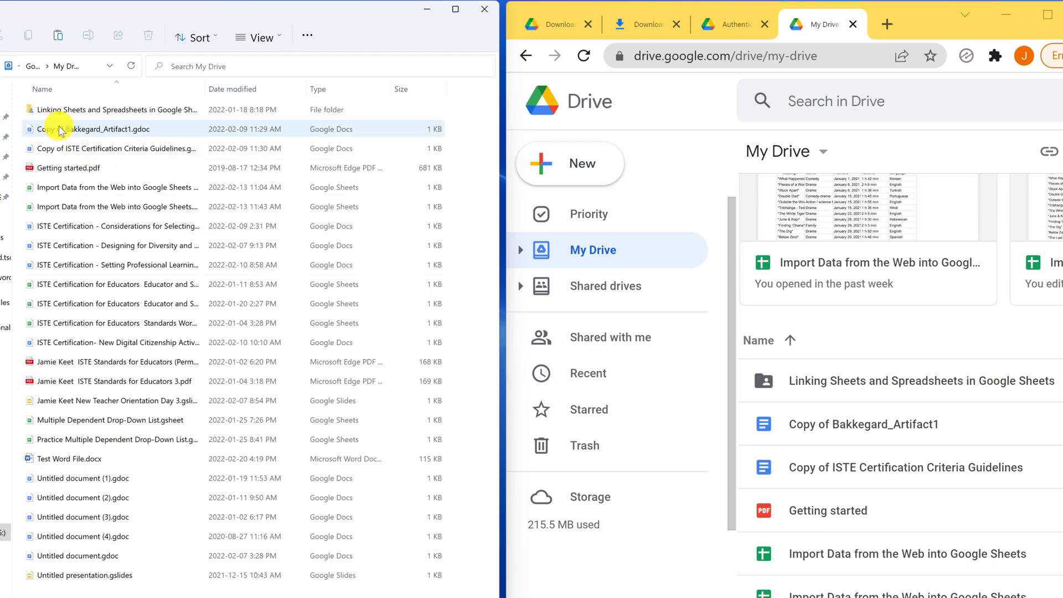
pyautogui.doubleClick(94, 112)
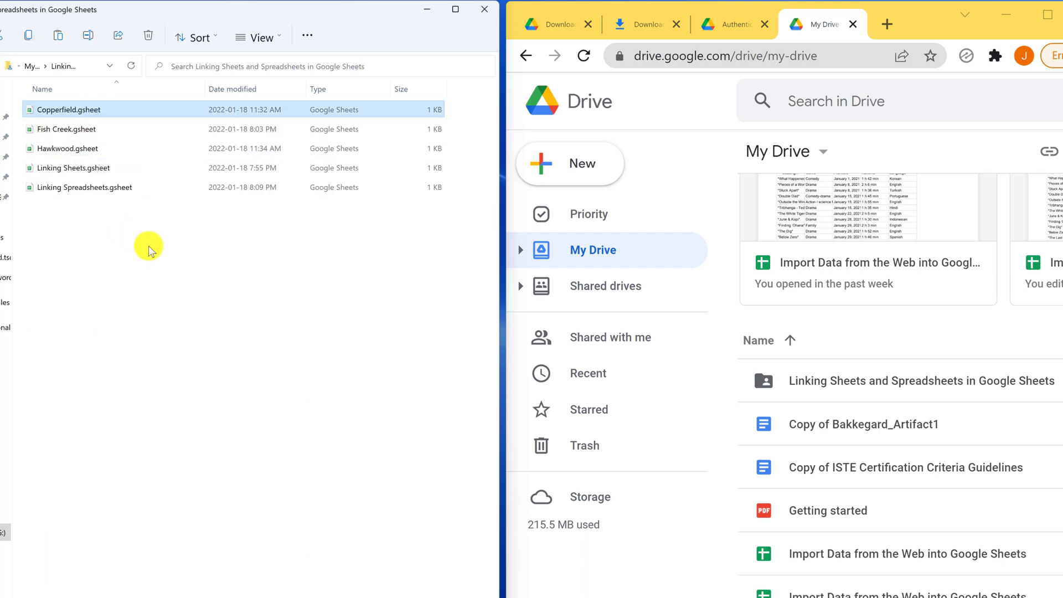
pyautogui.click(150, 246)
pyautogui.doubleClick(809, 389)
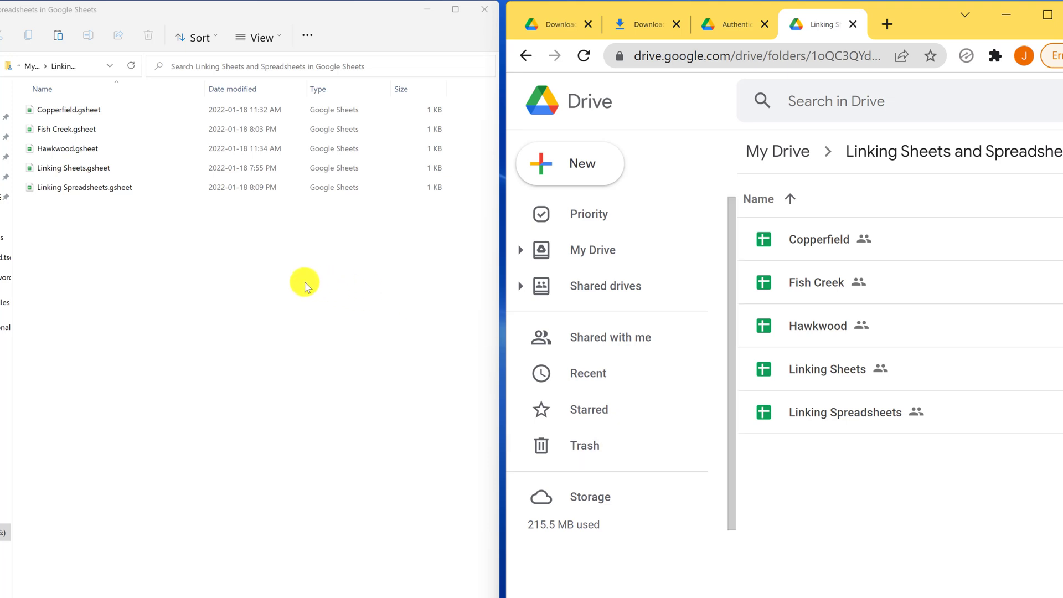
# Go back up to My Drive in File Explorer and return to the Drive website
pyautogui.click(291, 285)
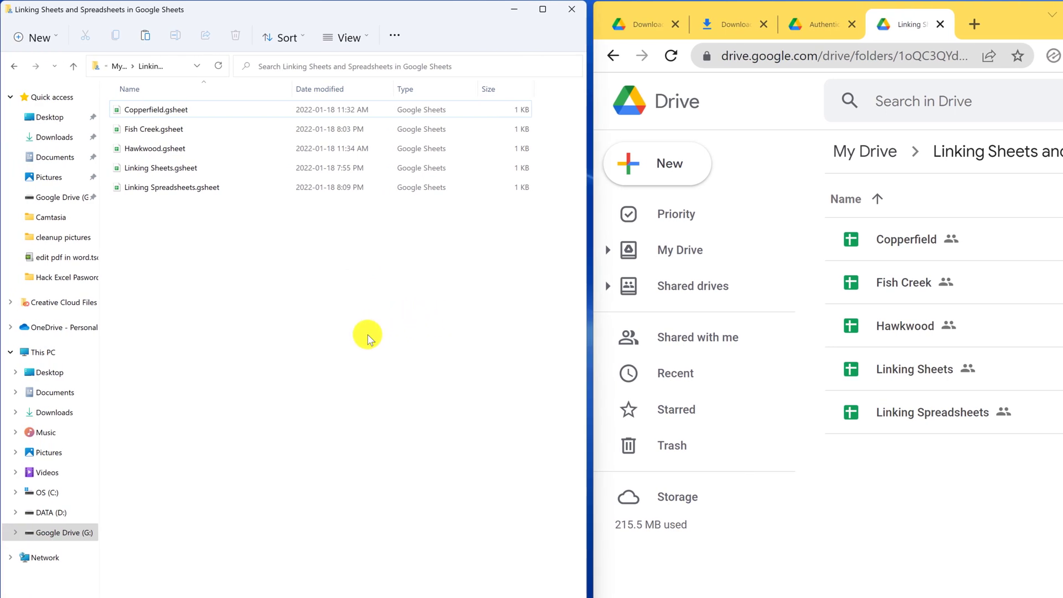
pyautogui.click(18, 69)
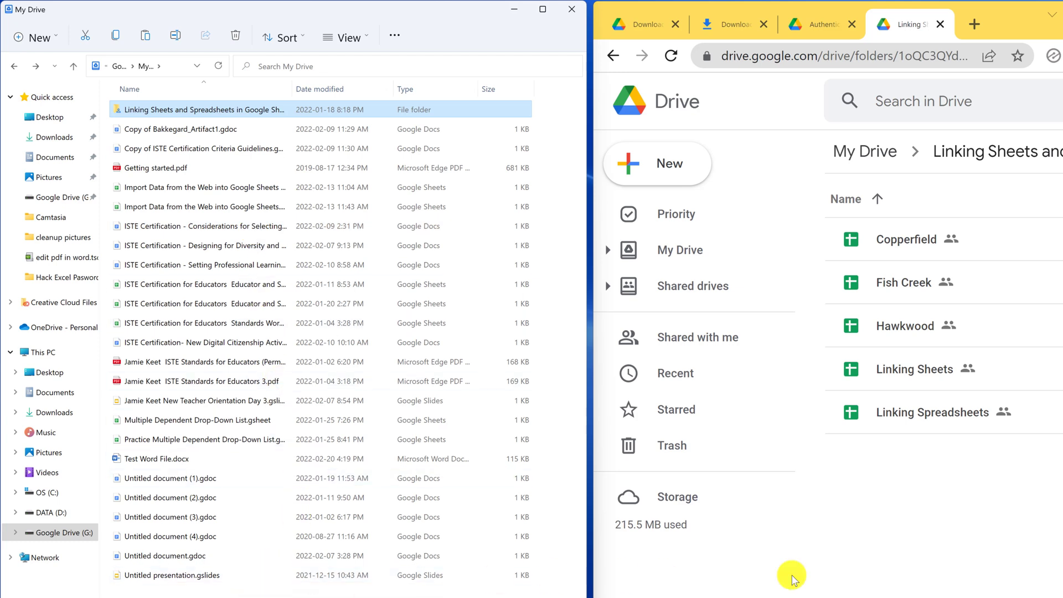
pyautogui.click(972, 519)
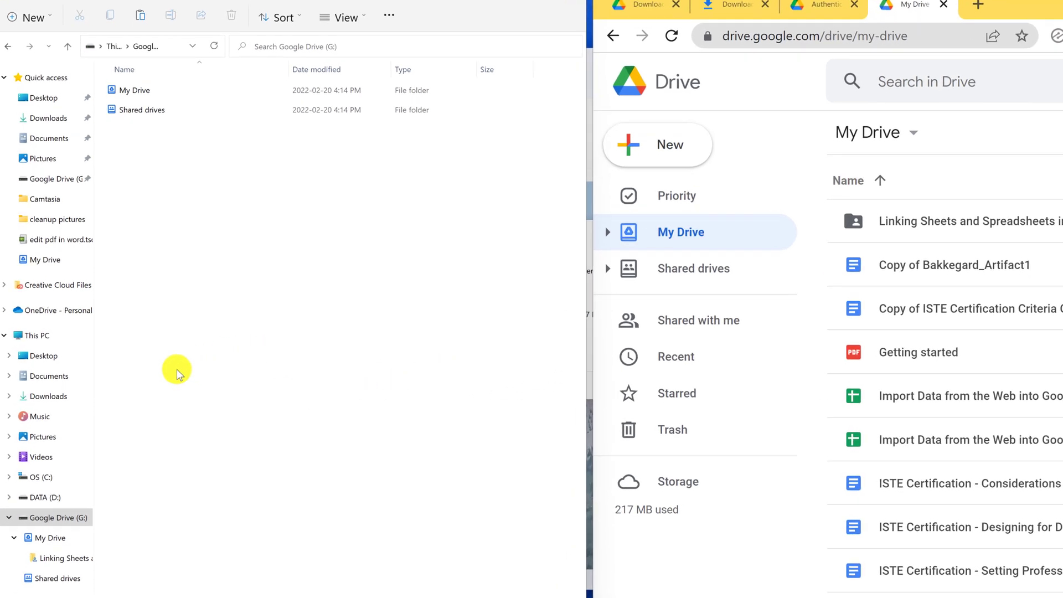
# Copy the lake .heic photo from Pictures > Camera Roll into My Drive
pyautogui.click(49, 183)
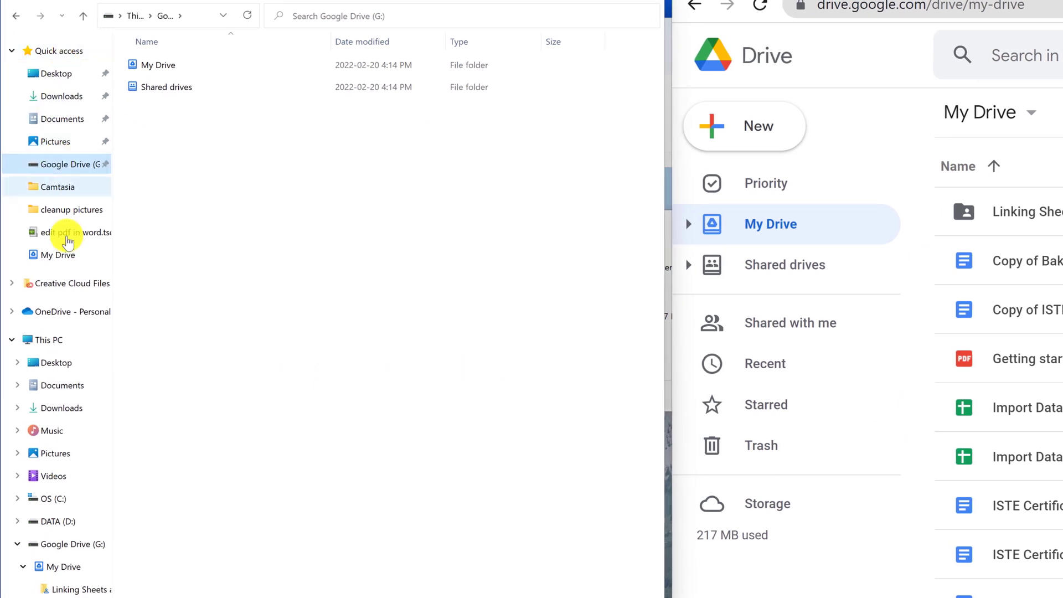
pyautogui.click(66, 546)
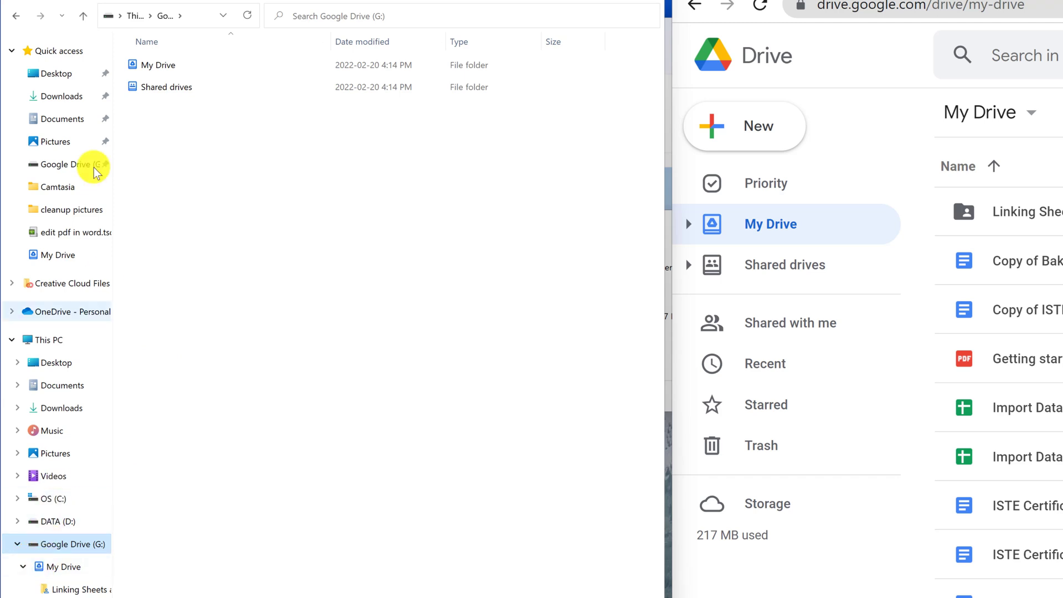
pyautogui.click(68, 142)
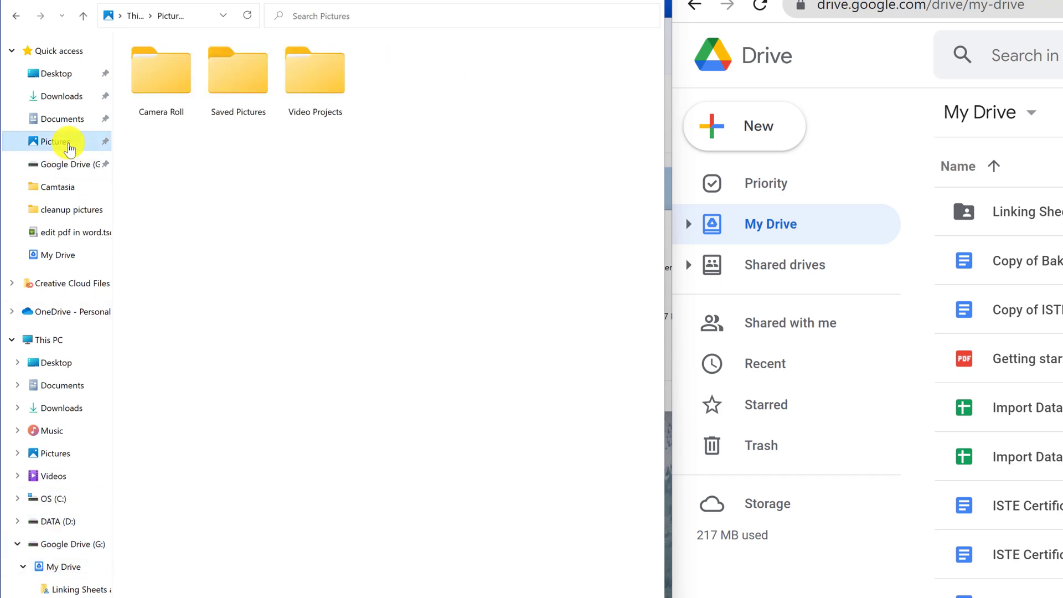
pyautogui.doubleClick(145, 98)
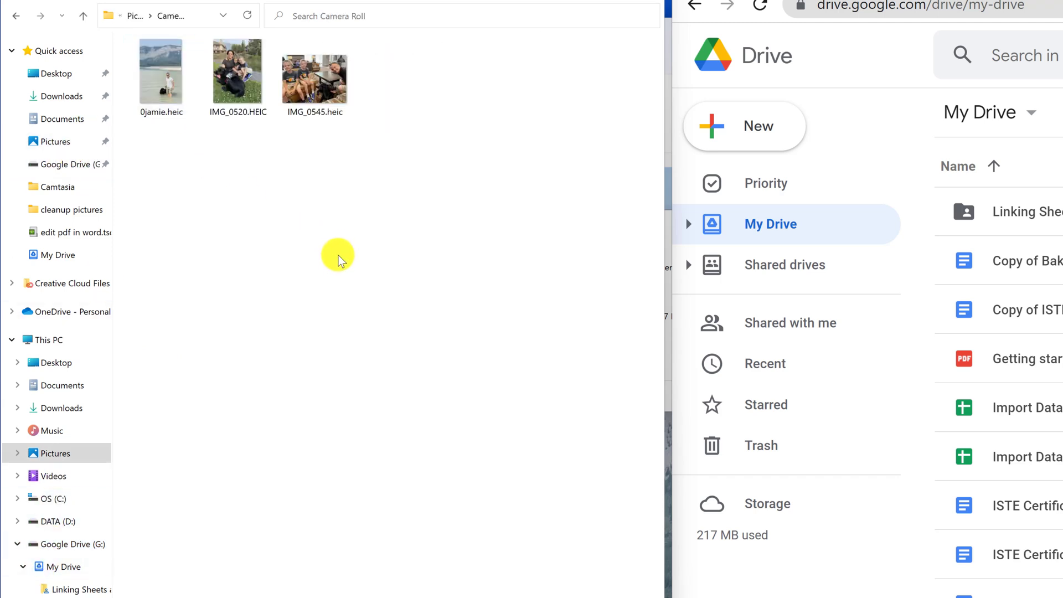
pyautogui.moveTo(157, 87); pyautogui.dragTo(70, 579)
# Check the copied photo in My Drive and preview it on the Drive website
pyautogui.click(71, 569)
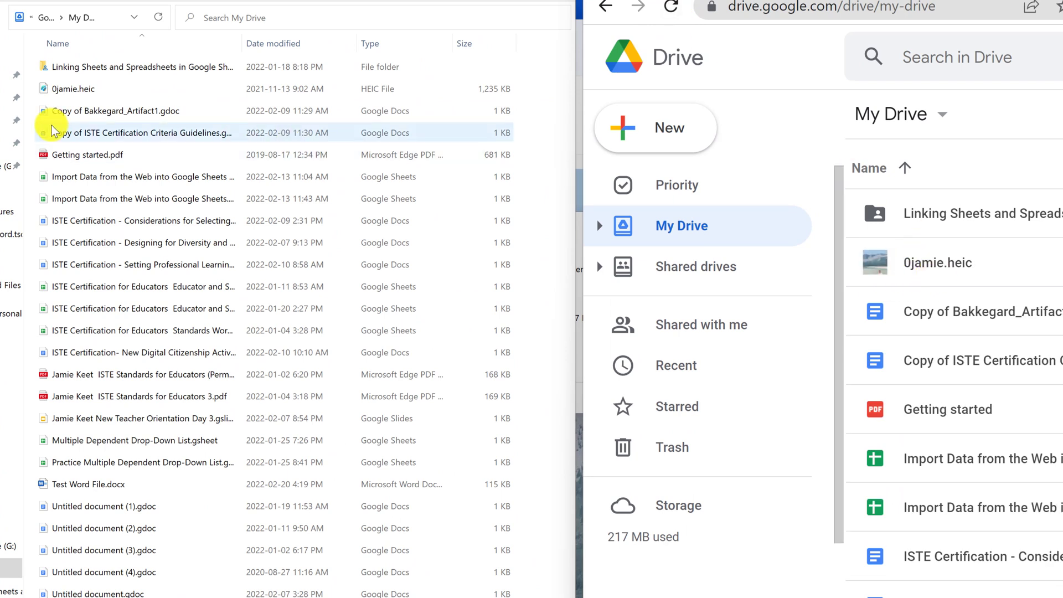
pyautogui.doubleClick(932, 268)
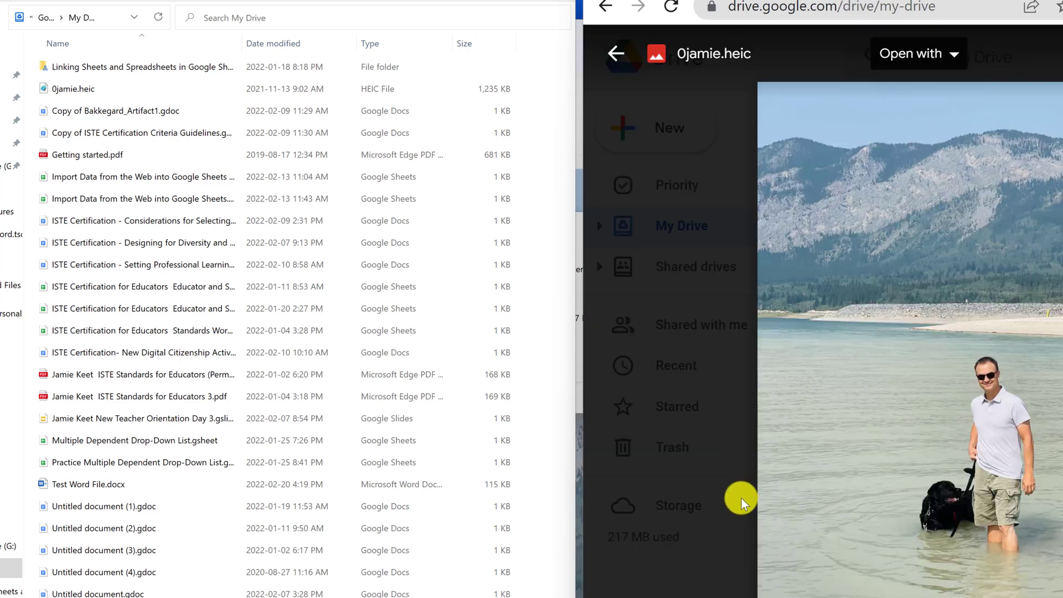
pyautogui.click(724, 503)
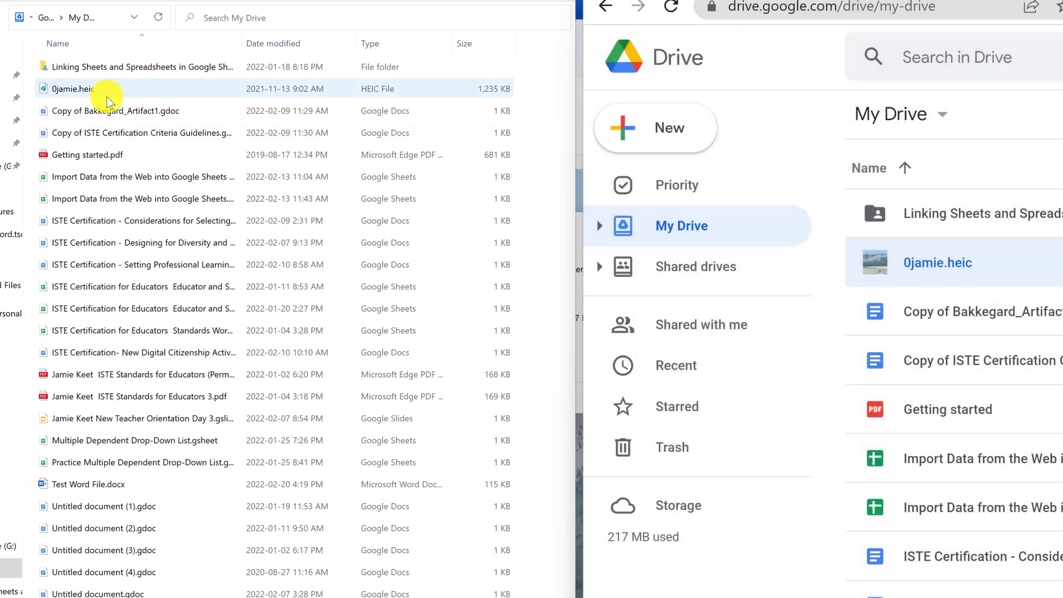
pyautogui.click(745, 582)
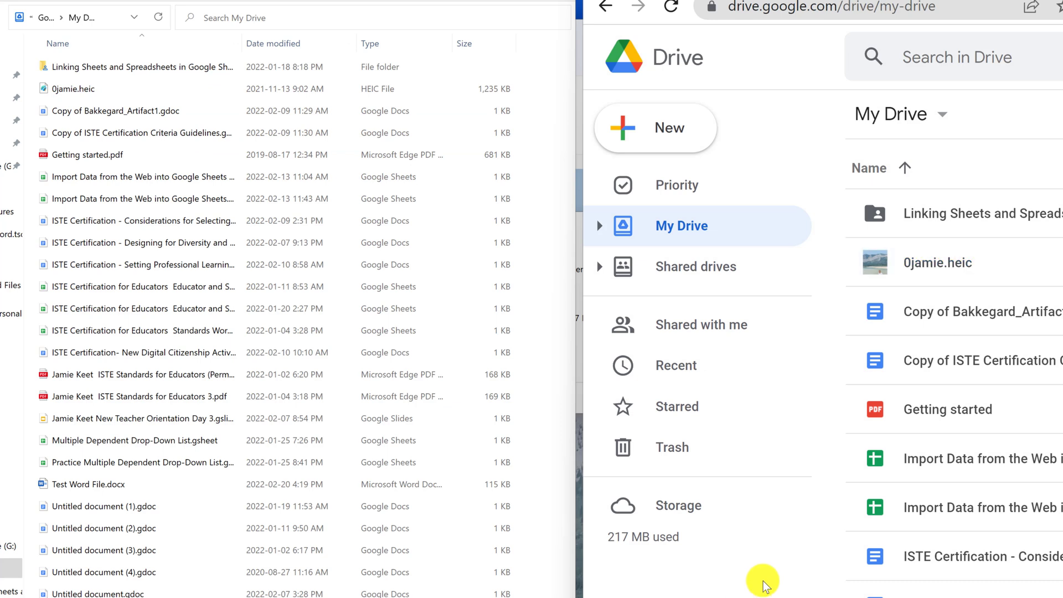
# Create a Google Slides presentation titled '0test', then return to the reloaded My Drive list
pyautogui.click(637, 128)
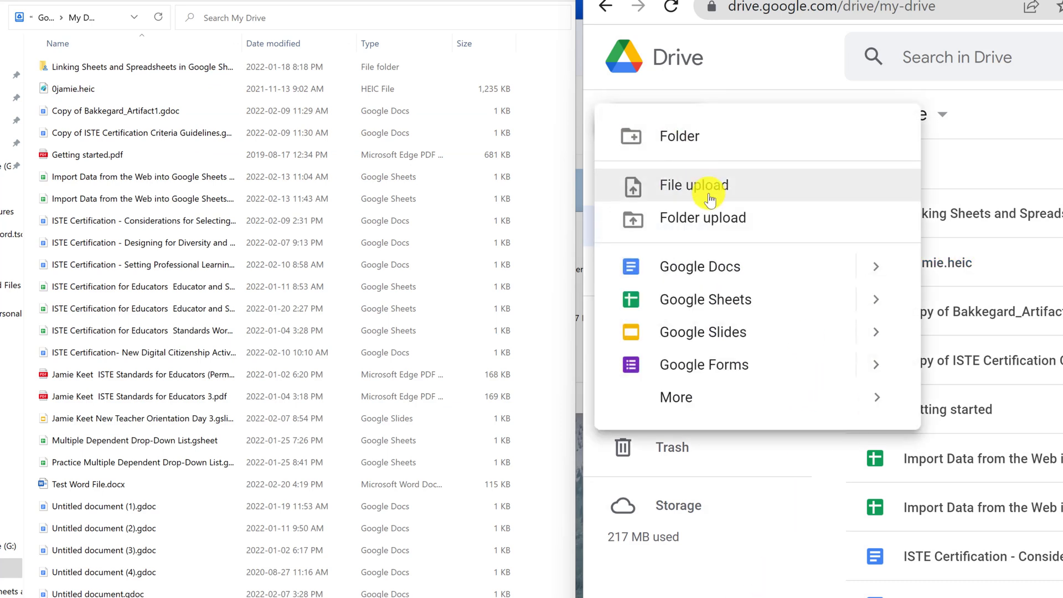
pyautogui.click(754, 337)
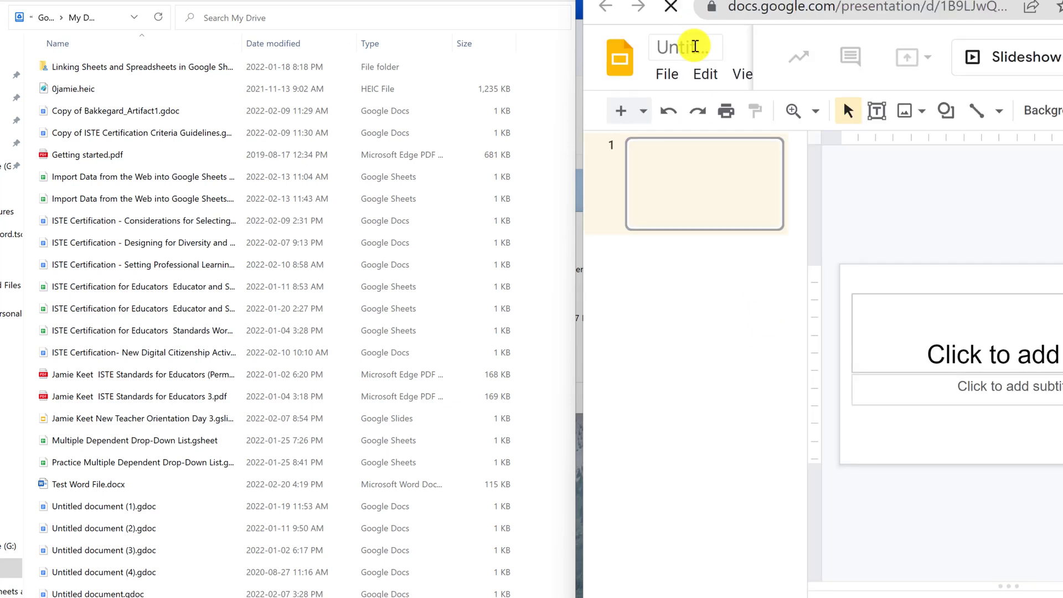
pyautogui.click(695, 46)
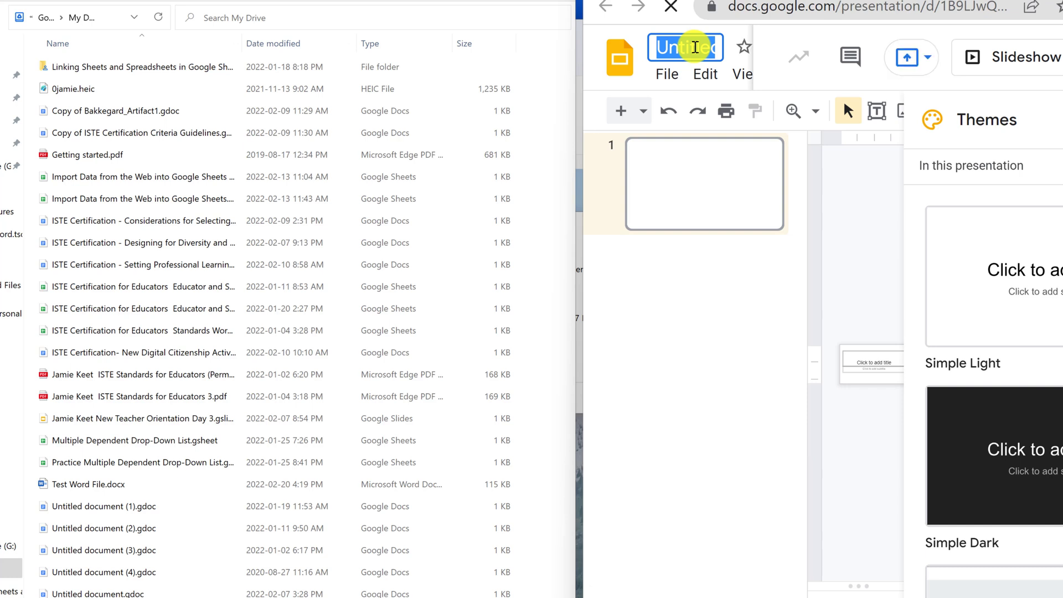
pyautogui.write('test')
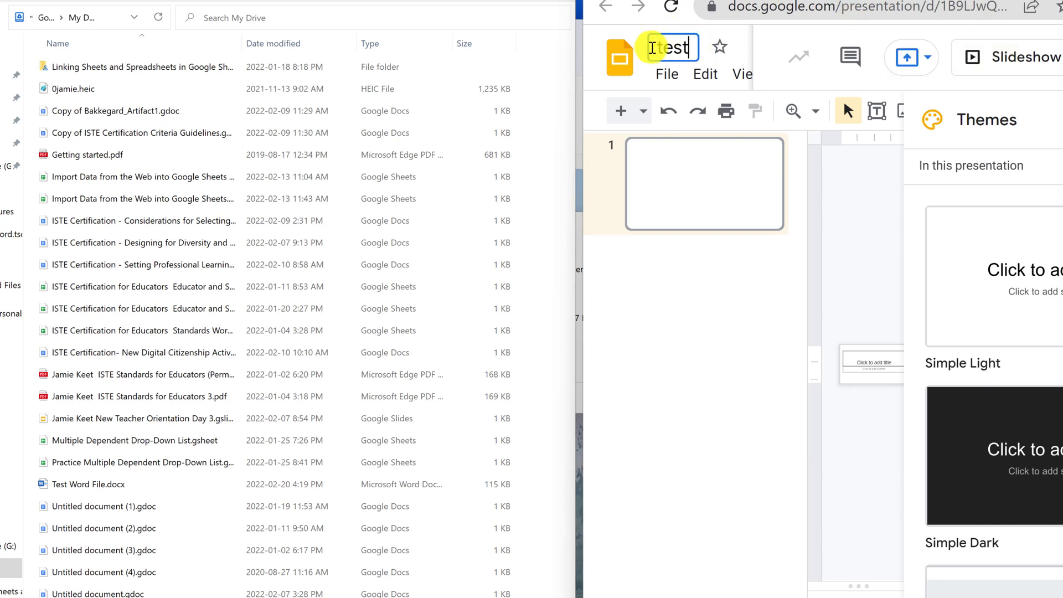
pyautogui.click(657, 48)
pyautogui.press('BackSpace')
pyautogui.write('T')
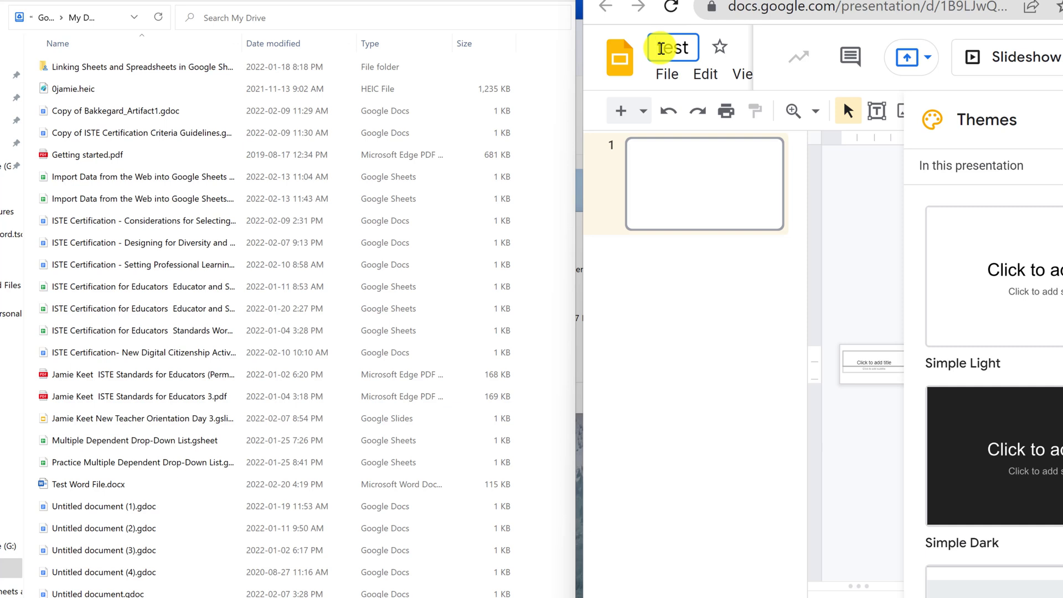
pyautogui.write('0...')
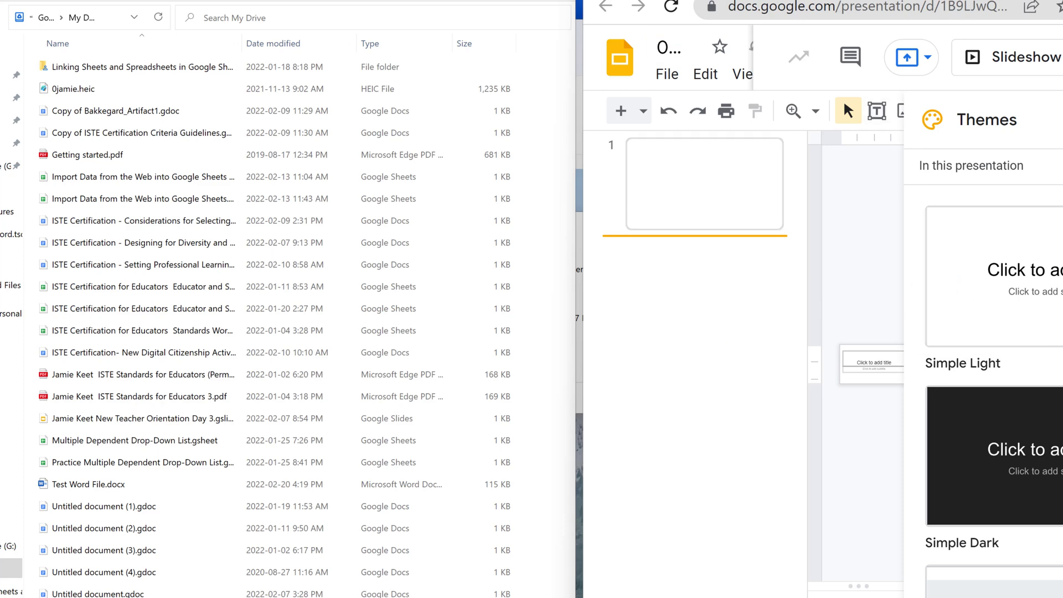
pyautogui.click(605, 7)
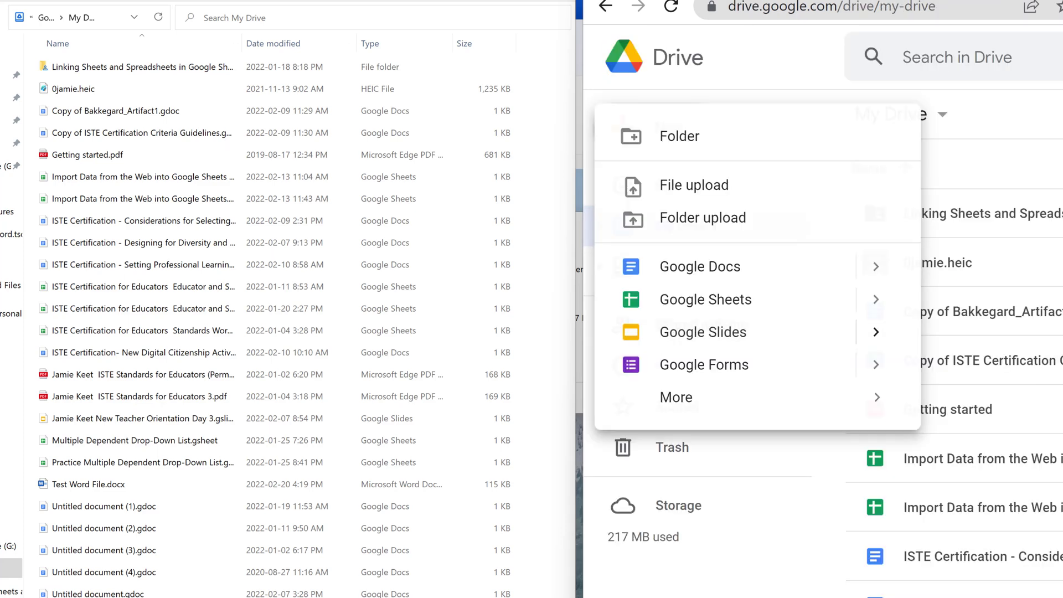
pyautogui.click(672, 7)
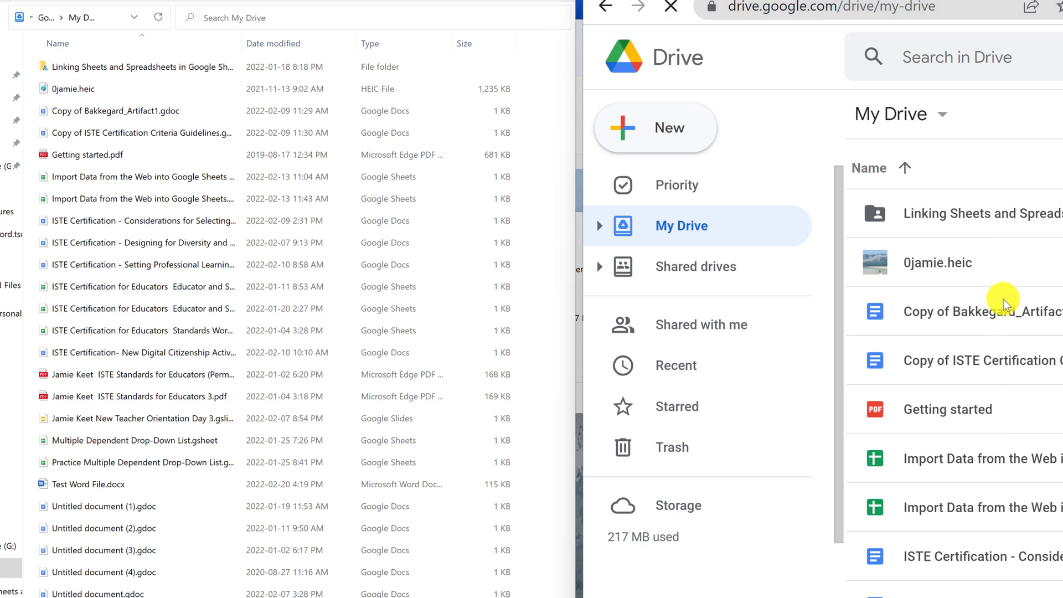
# Refresh My Drive in Explorer until 0test.gslides appears, open it, then return to Drive
pyautogui.scroll(-3, 919, 399)
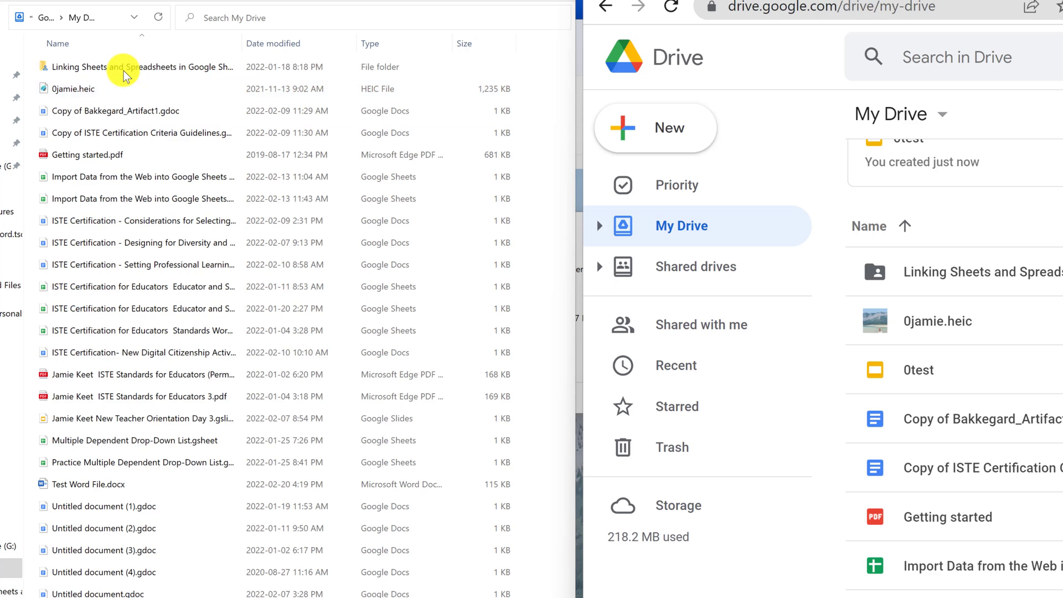
pyautogui.press('F5')
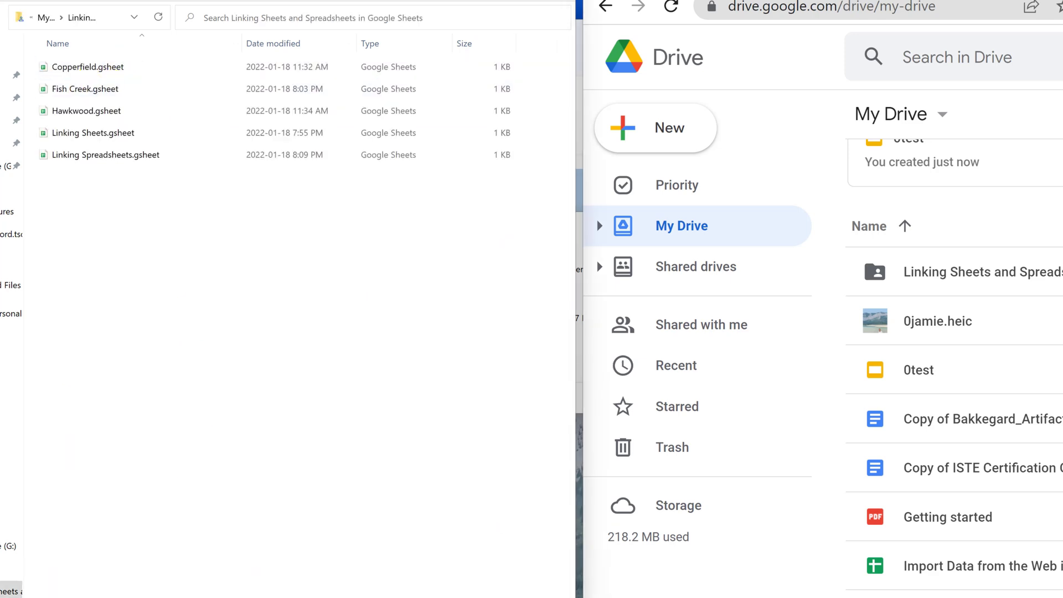
pyautogui.hotkey('alt', 'Left')
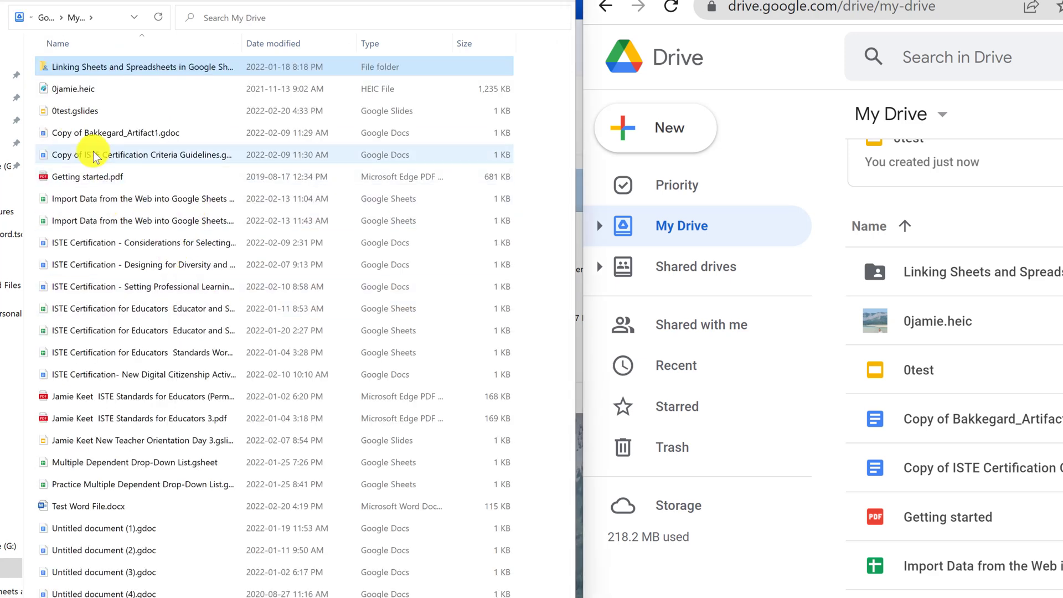
pyautogui.doubleClick(76, 113)
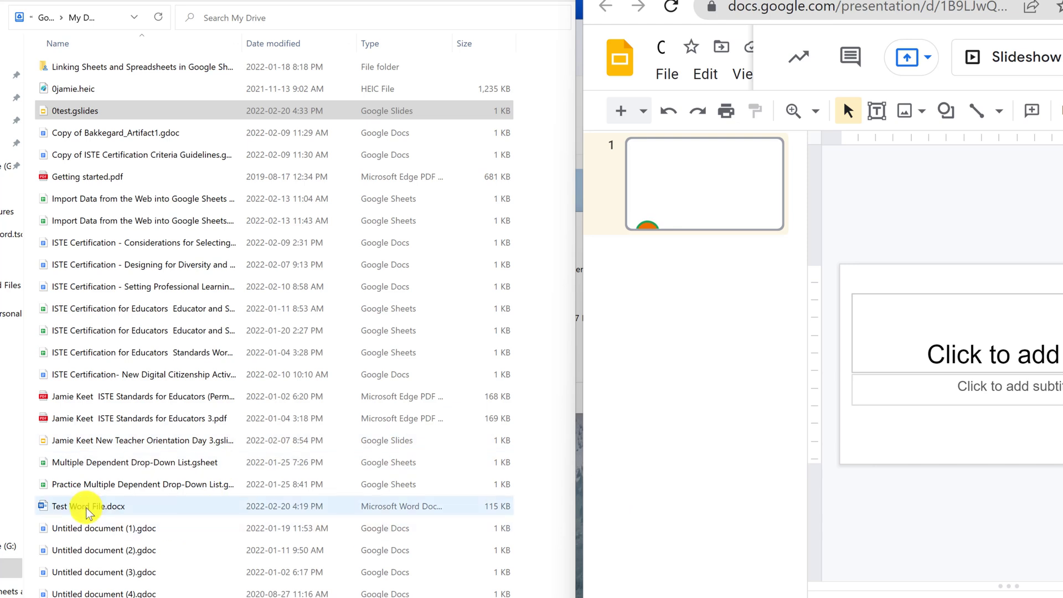
pyautogui.click(726, 47)
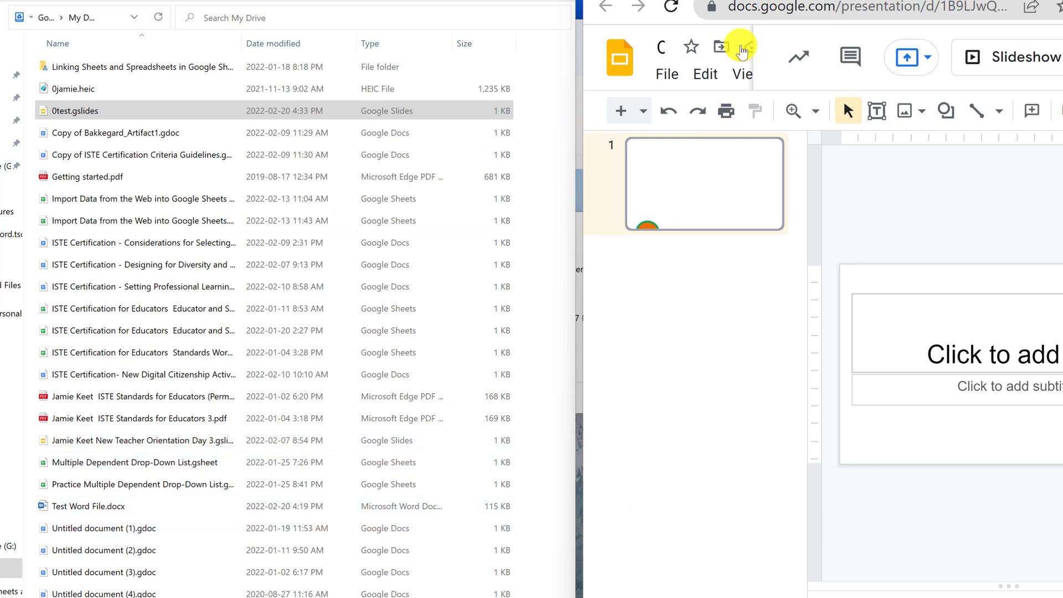
pyautogui.scroll(-12, 972, 503)
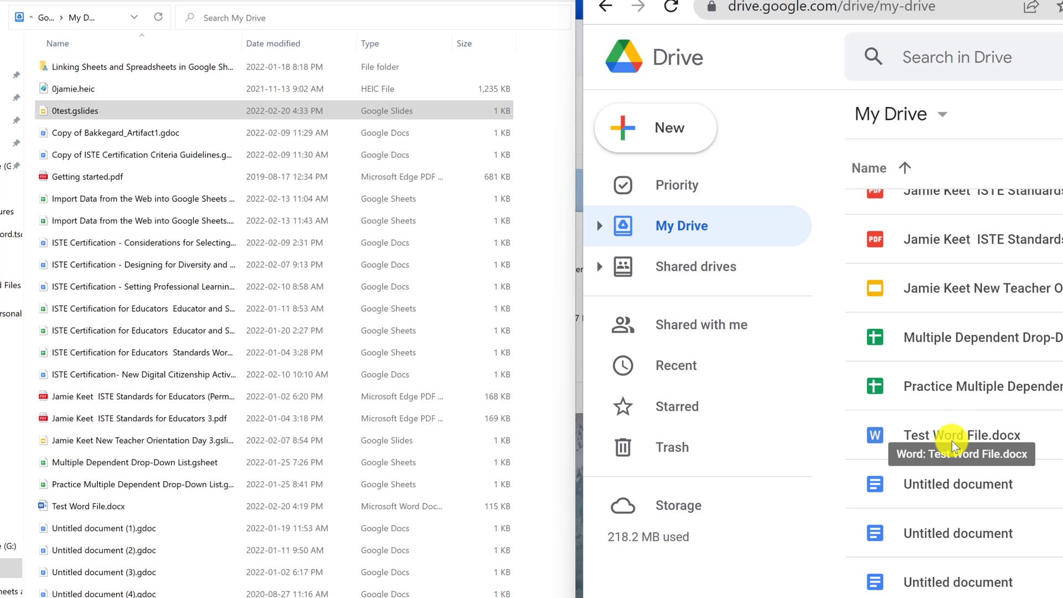
# Open Test Word File.docx in Google Docs, then open its synced copy in Word
pyautogui.doubleClick(953, 439)
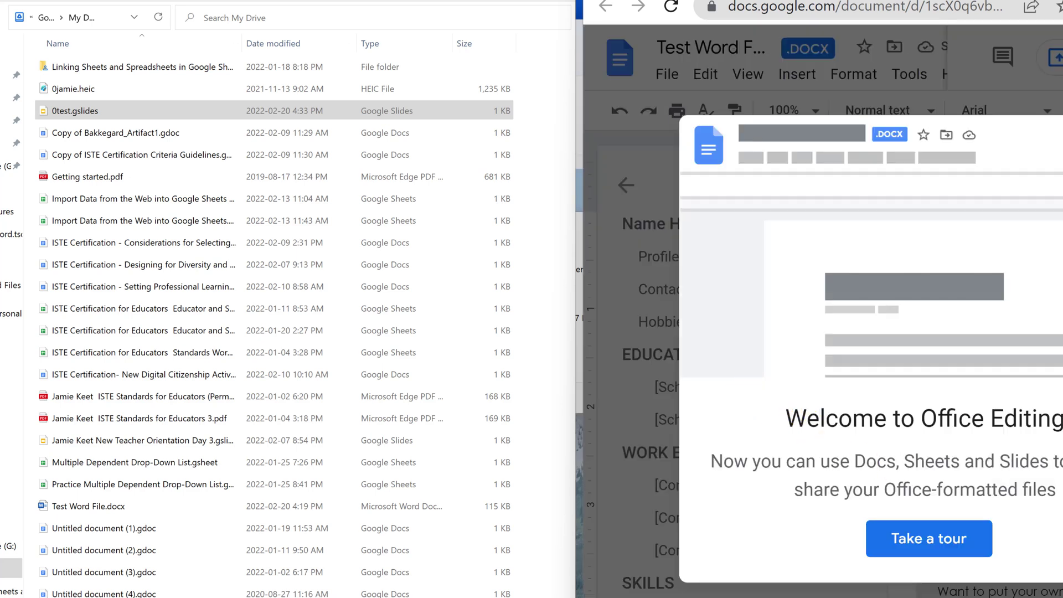
pyautogui.press('Escape')
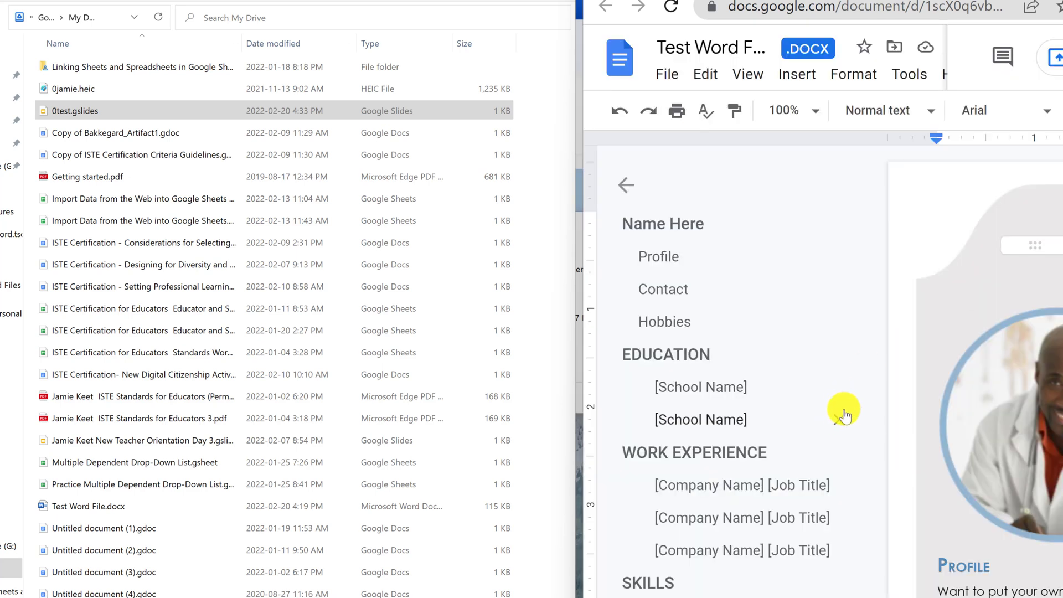
pyautogui.moveTo(859, 416)
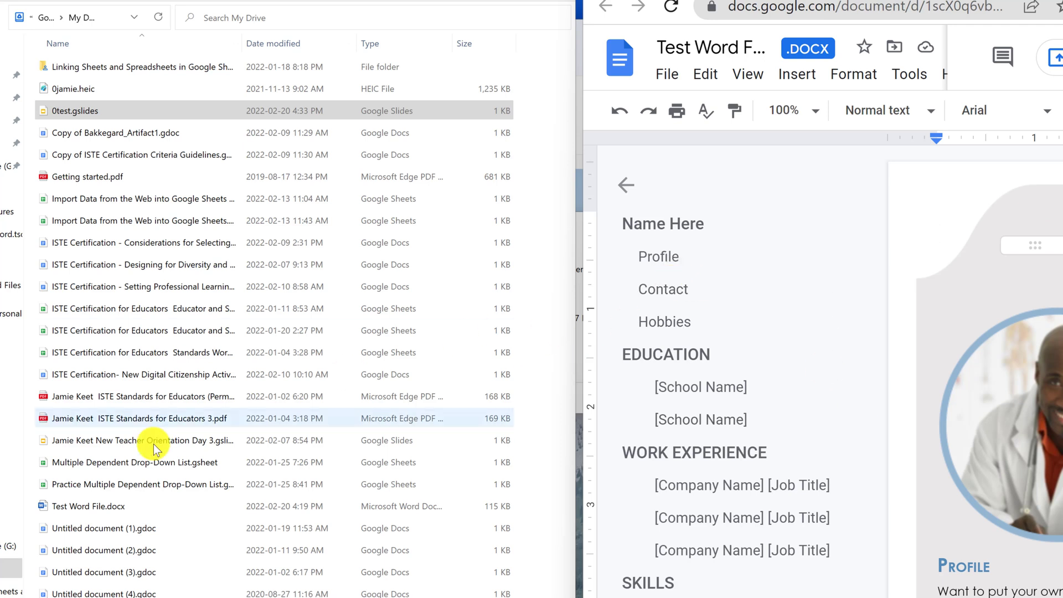
pyautogui.doubleClick(100, 508)
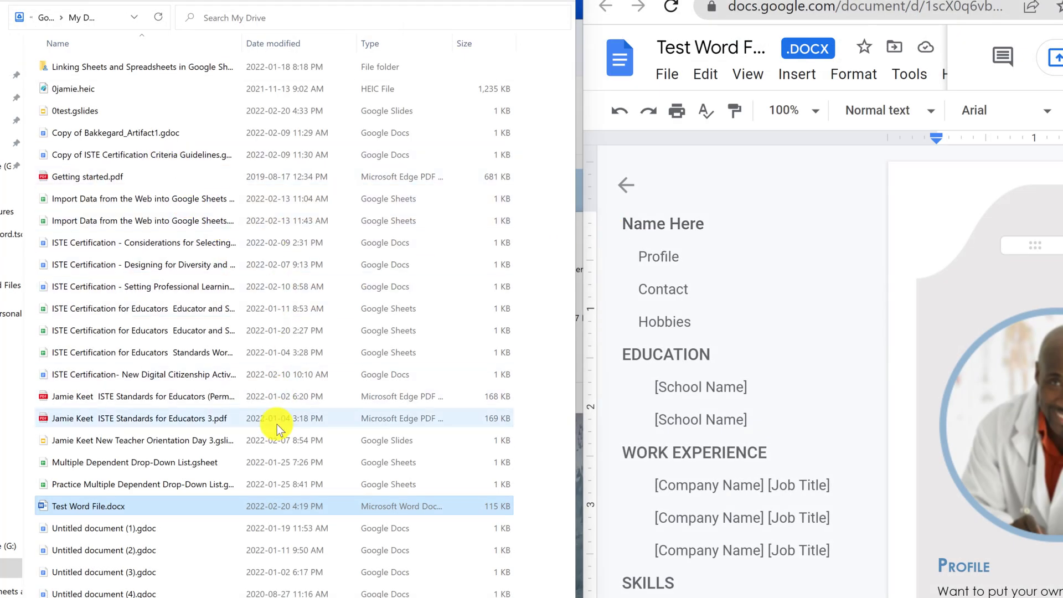
# Create a new folder named TEST in My Drive through File Explorer
pyautogui.rightClick(203, 105)
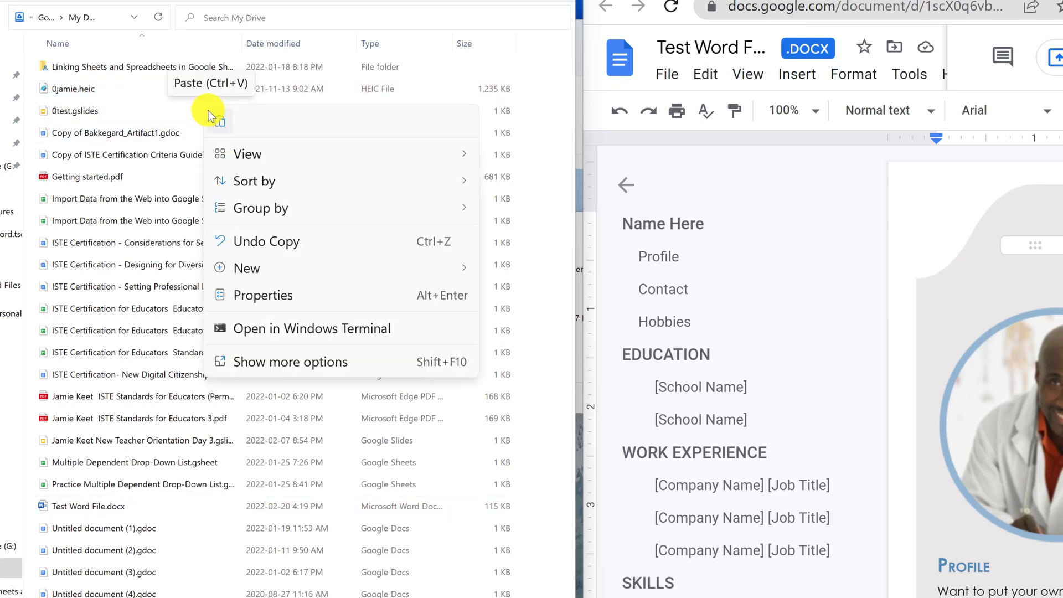
pyautogui.moveTo(312, 270)
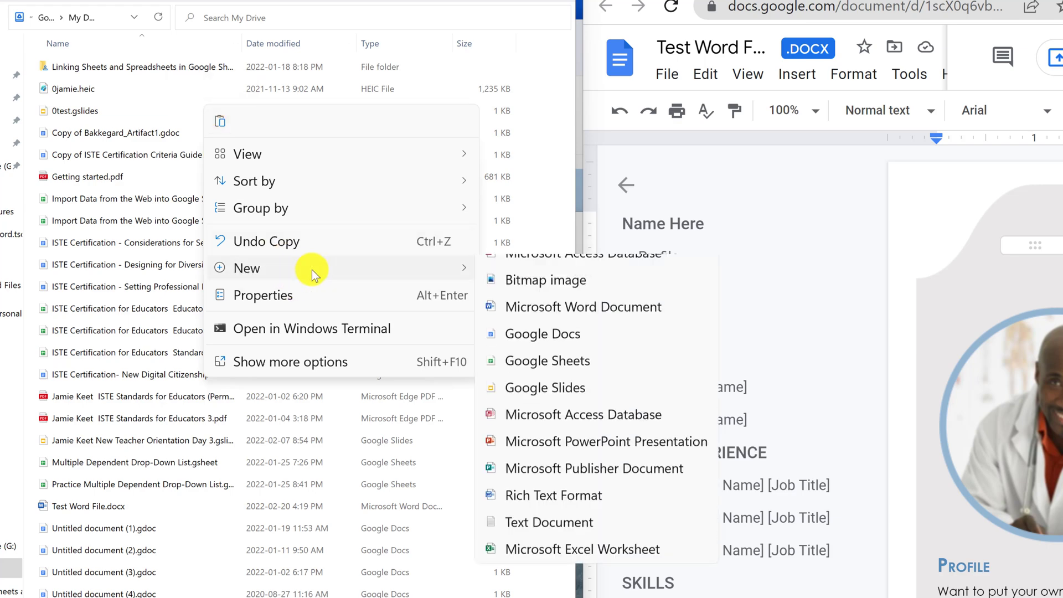
pyautogui.click(491, 271)
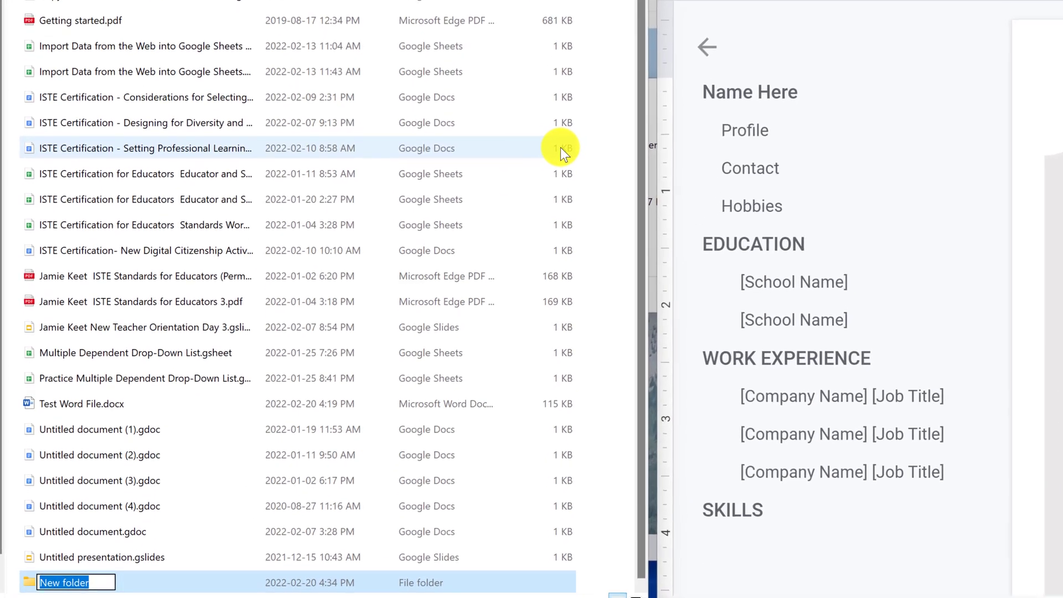
pyautogui.write('TEST')
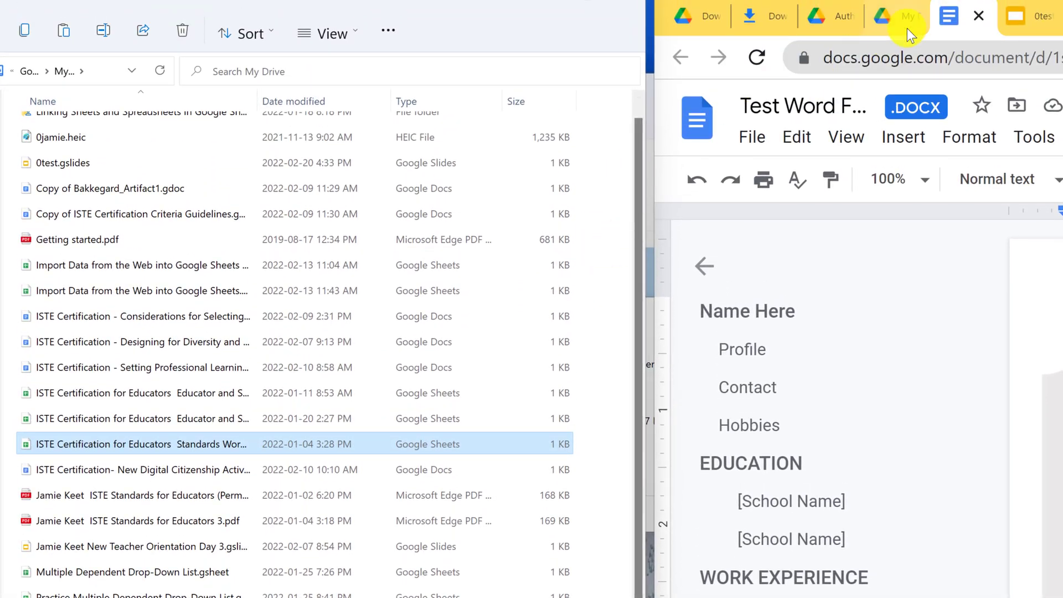
# Reload the Drive website and move 0jamie.heic into the TEST folder
pyautogui.click(888, 24)
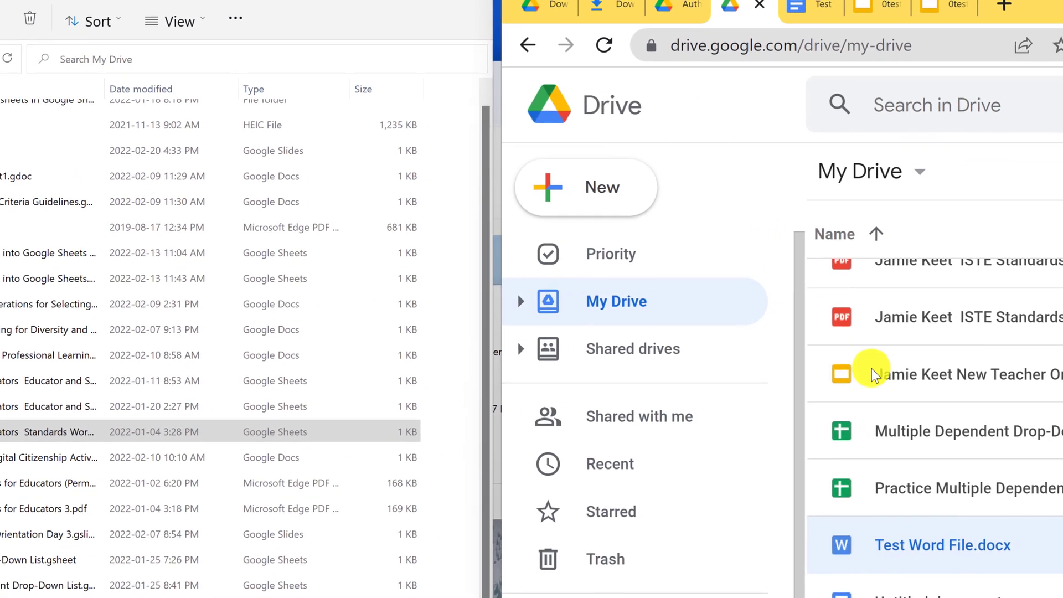
pyautogui.click(600, 45)
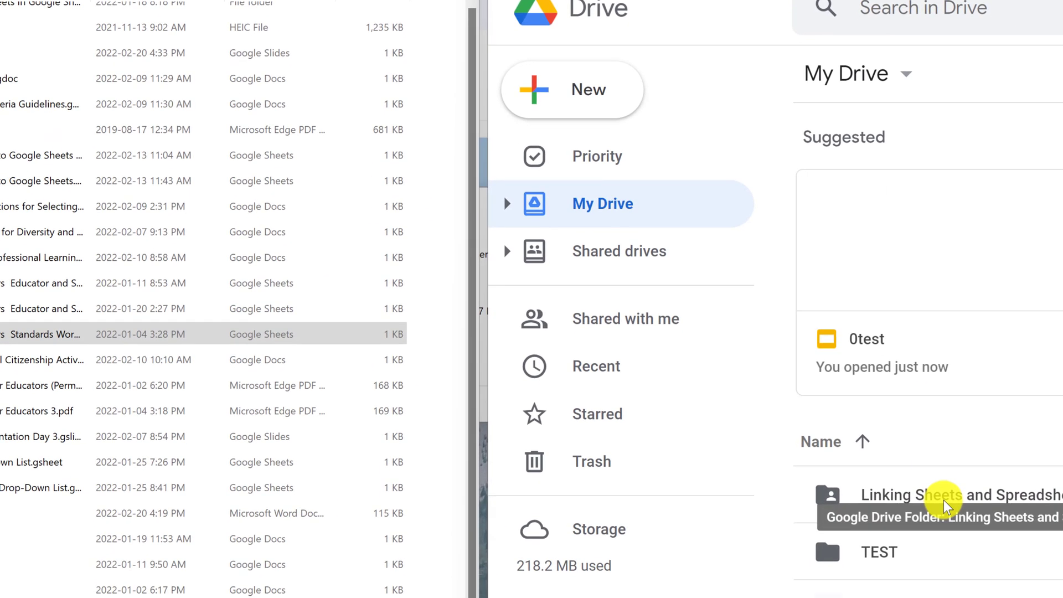
pyautogui.scroll(-2, 942, 499)
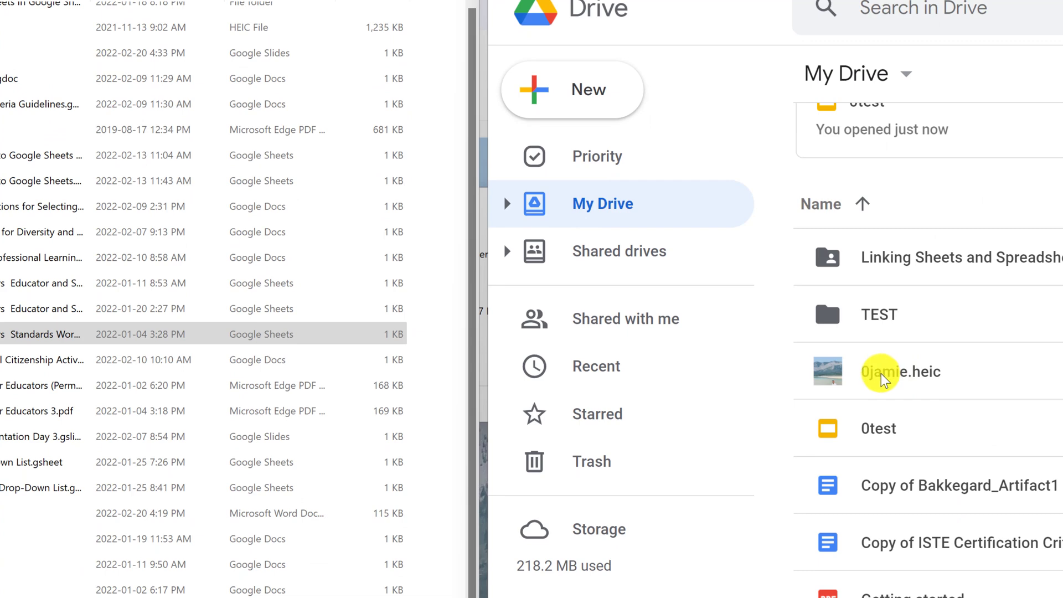
pyautogui.moveTo(885, 379); pyautogui.dragTo(881, 317)
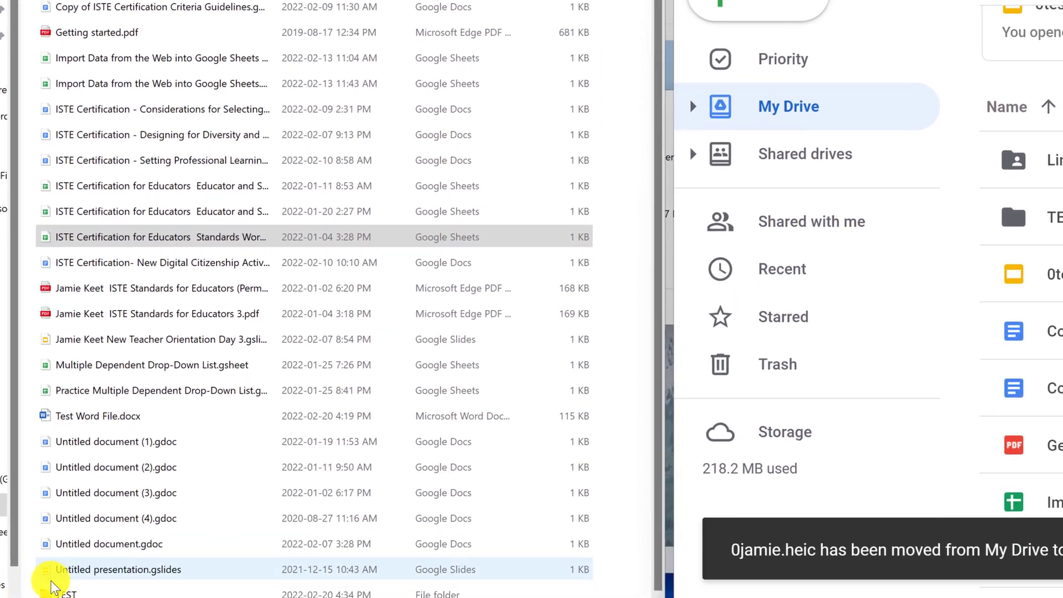
pyautogui.doubleClick(67, 582)
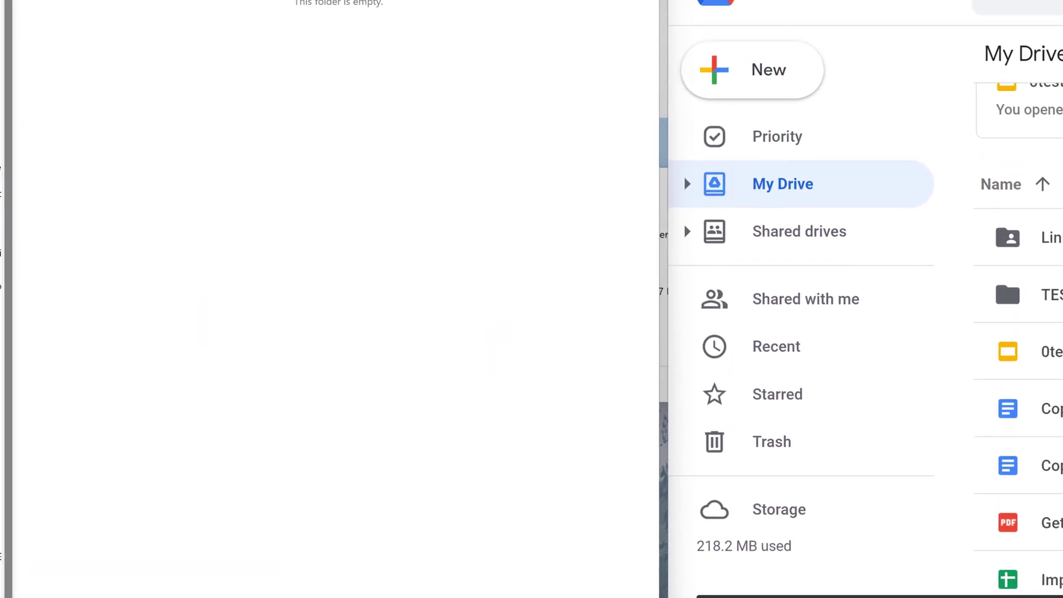
pyautogui.click(10, 18)
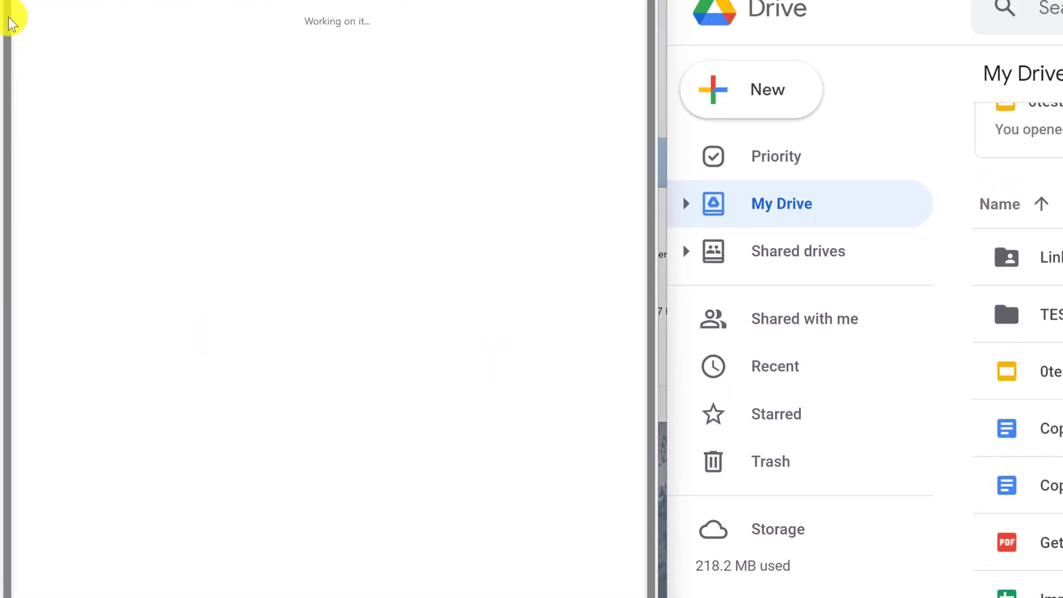
pyautogui.click(80, 22)
pyautogui.doubleClick(80, 18)
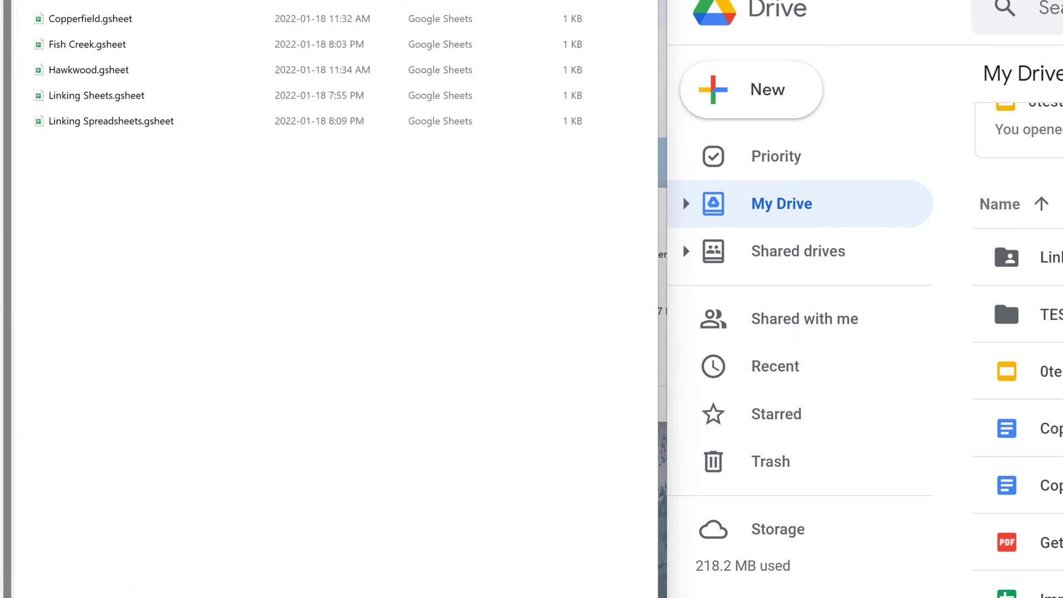
pyautogui.click(9, 19)
pyautogui.doubleClick(48, 17)
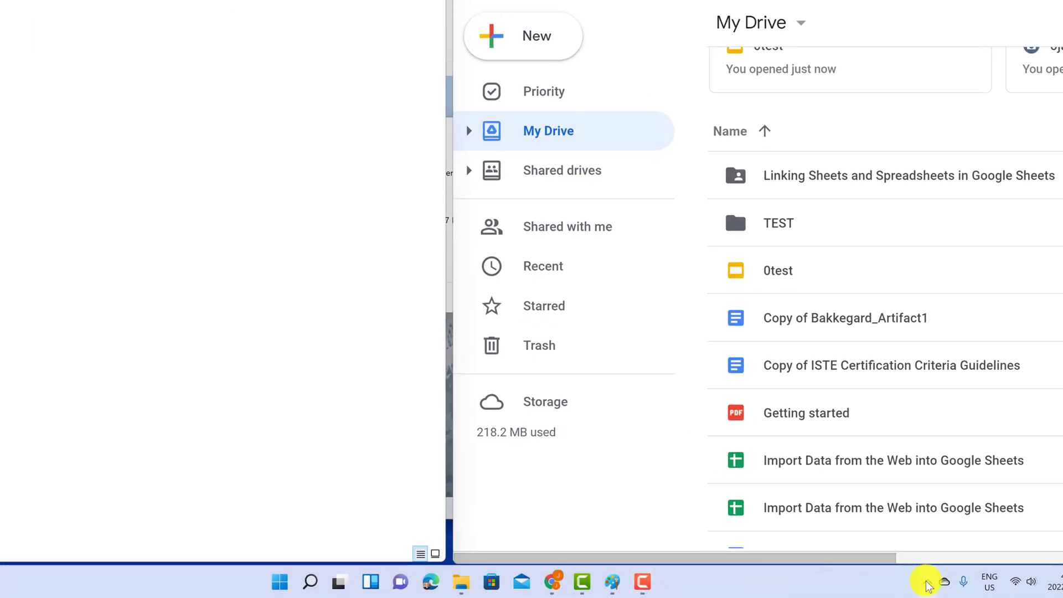
# Show the Drive for desktop sync panel's Notifications tab from the system tray
pyautogui.click(930, 586)
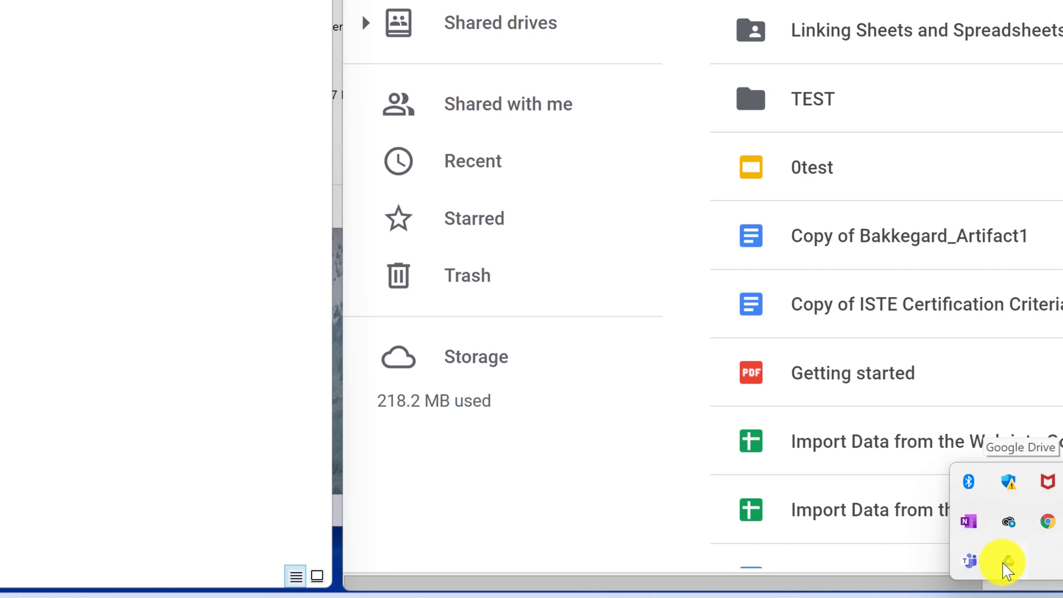
pyautogui.click(1007, 566)
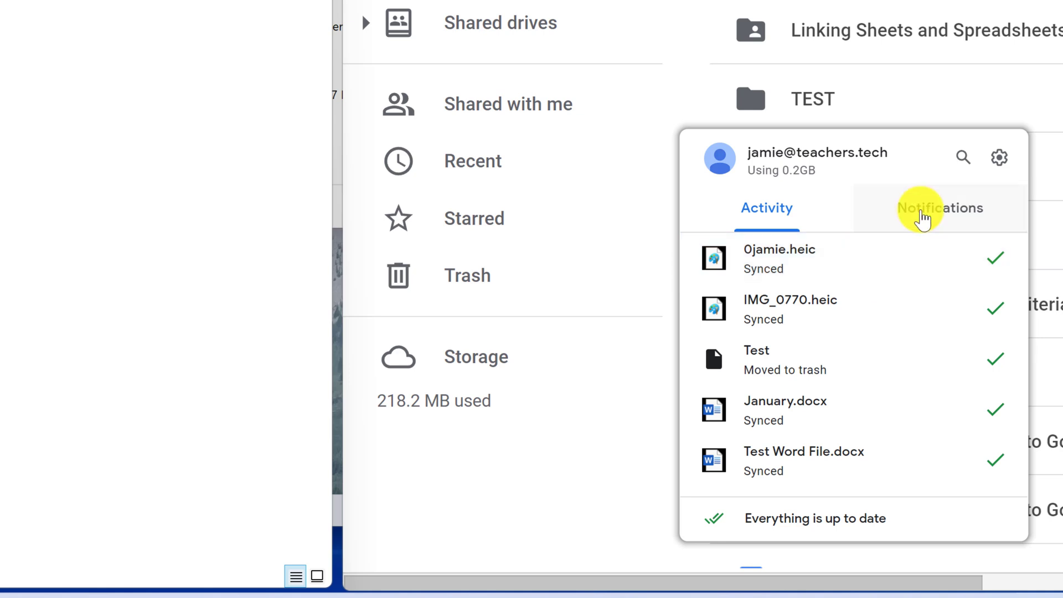
pyautogui.click(940, 226)
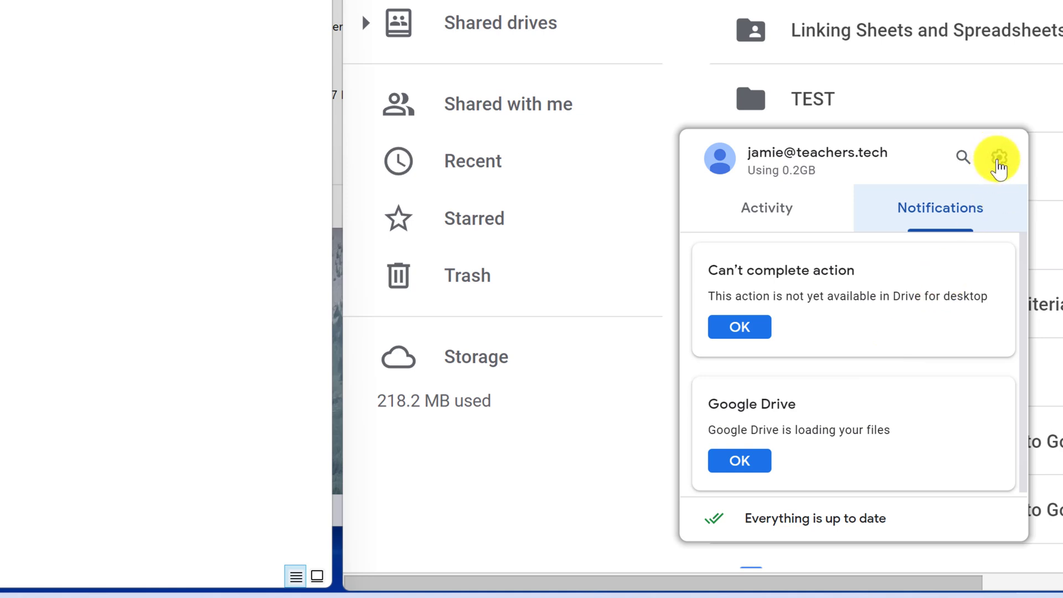
# Open Drive for desktop Preferences from the panel's gear menu
pyautogui.click(999, 164)
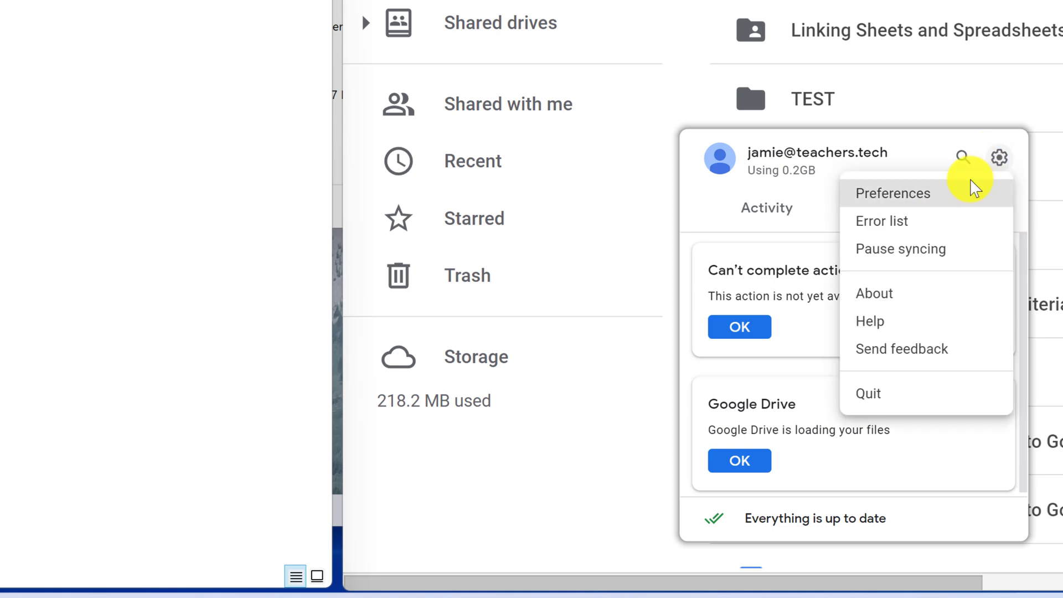
pyautogui.click(921, 203)
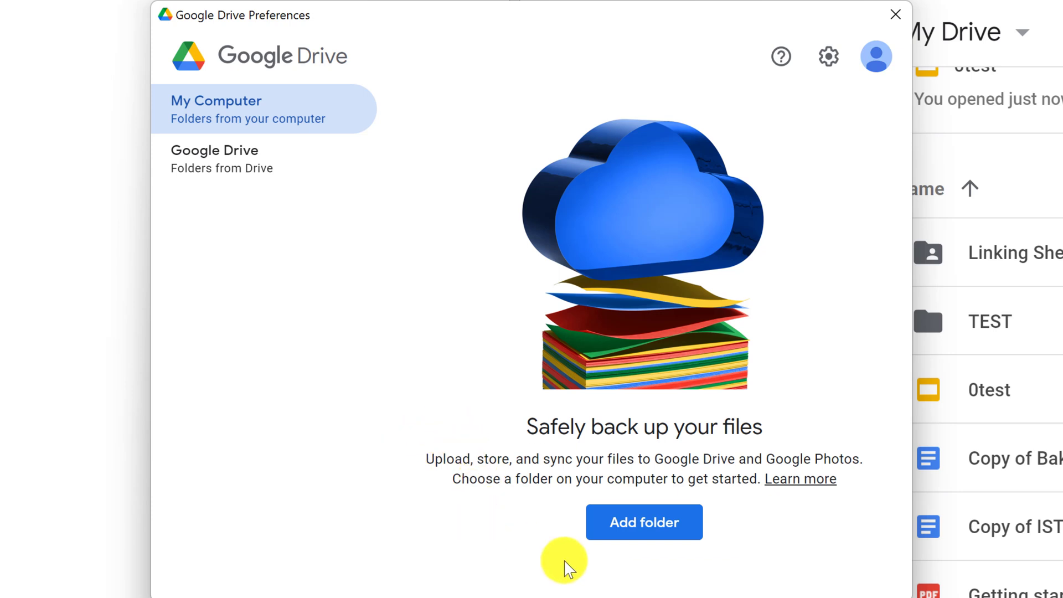
pyautogui.click(637, 533)
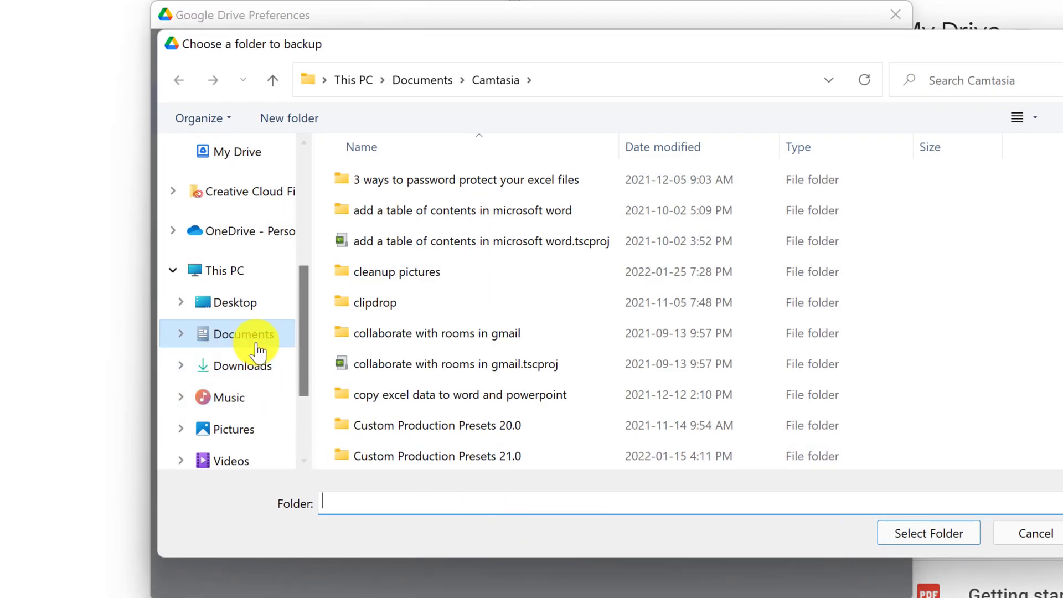
pyautogui.click(244, 335)
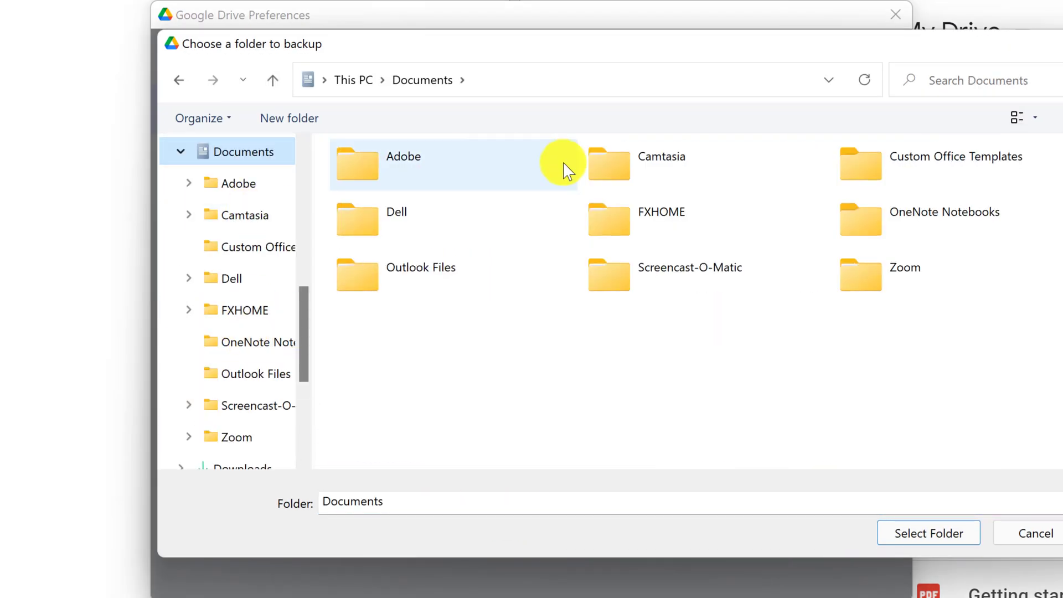
pyautogui.click(622, 160)
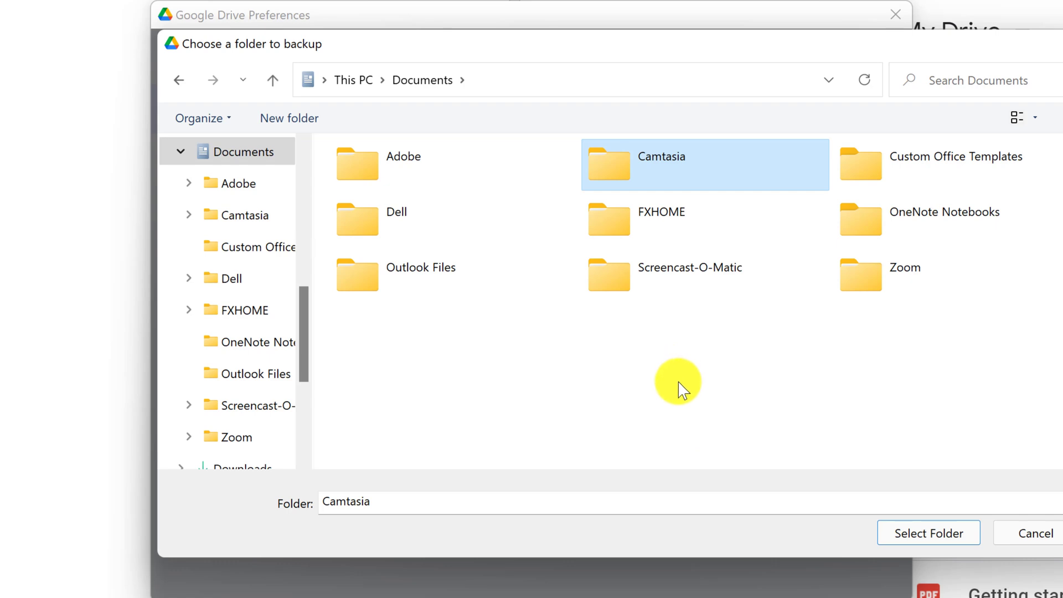
pyautogui.click(911, 532)
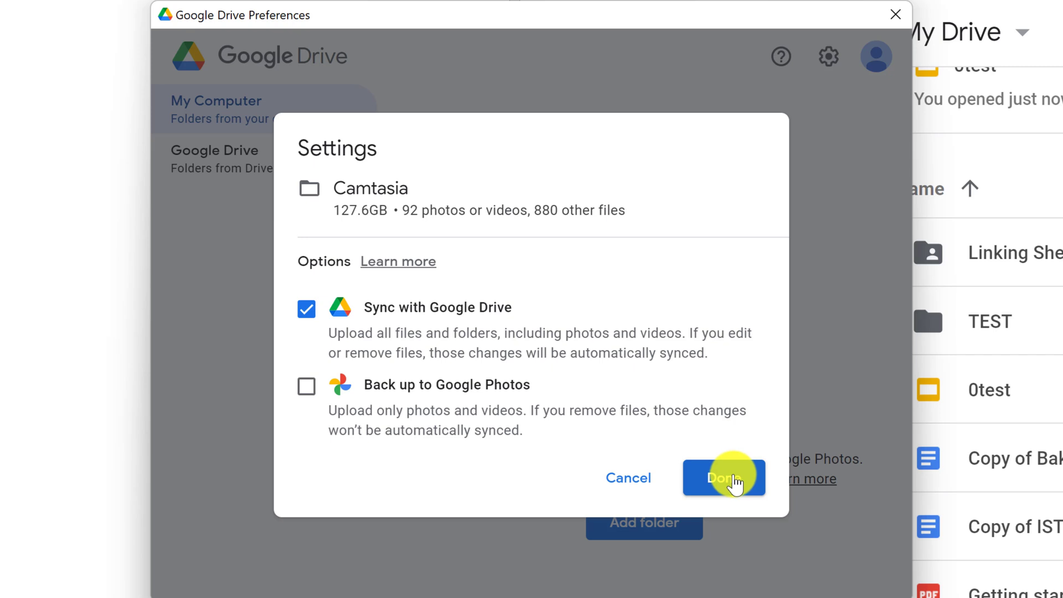
pyautogui.click(631, 479)
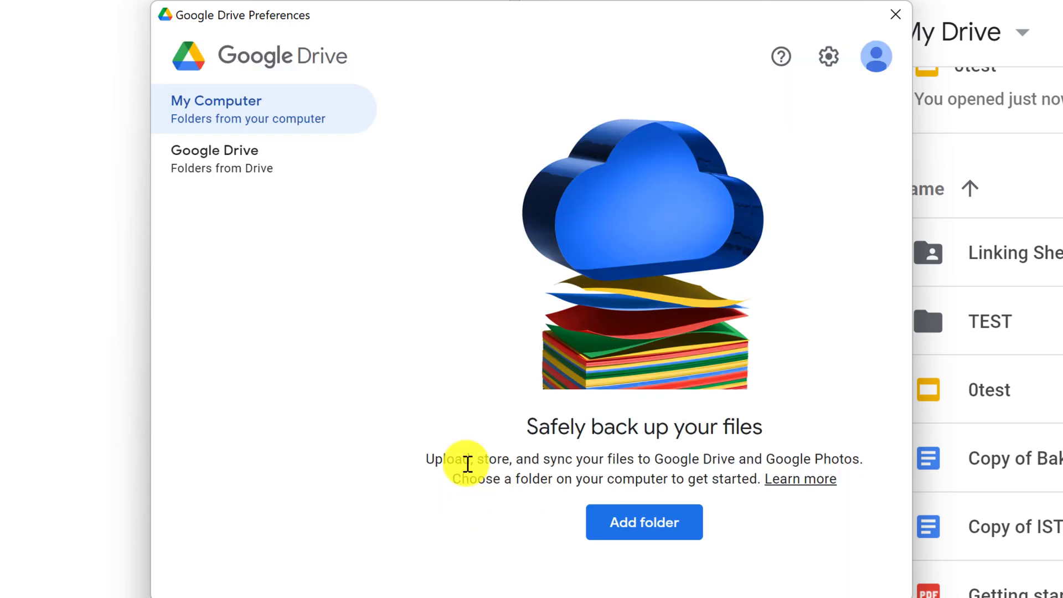
# View the Google Drive page's My Drive syncing options, set to Stream files, and check the account menu
pyautogui.click(242, 172)
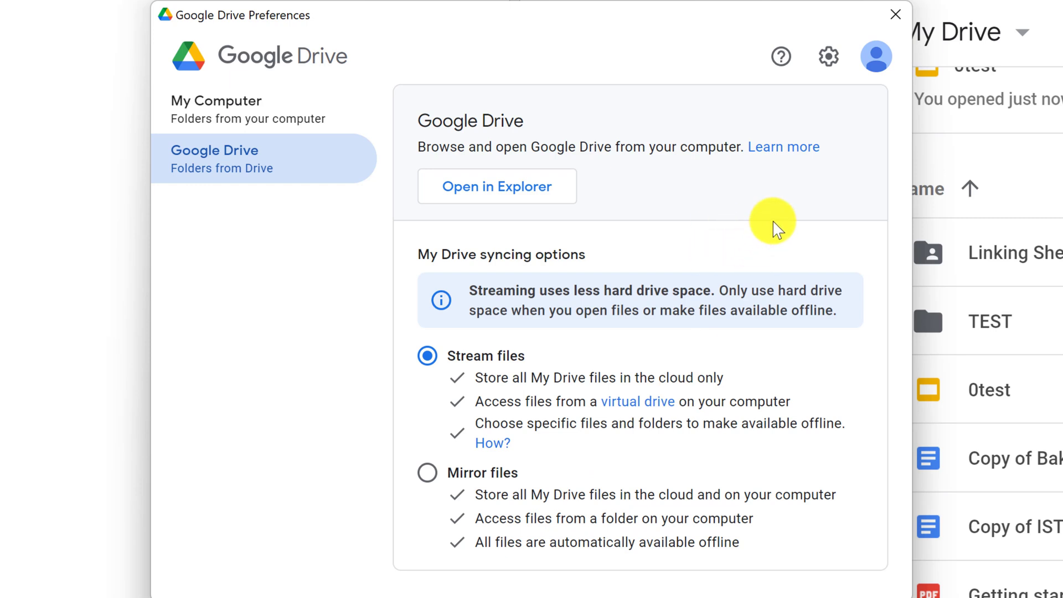
pyautogui.click(875, 65)
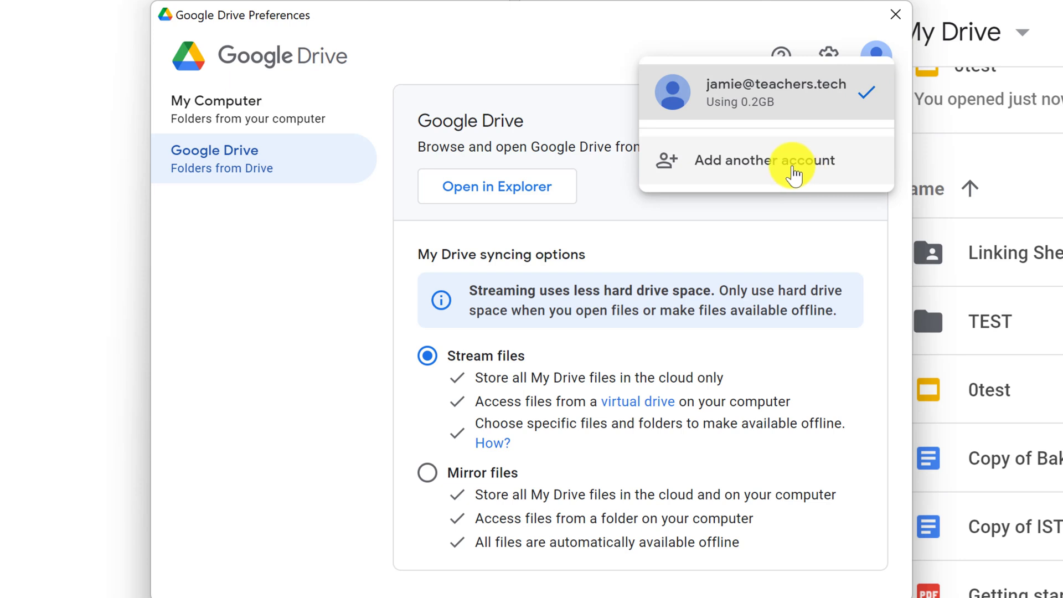
pyautogui.click(610, 62)
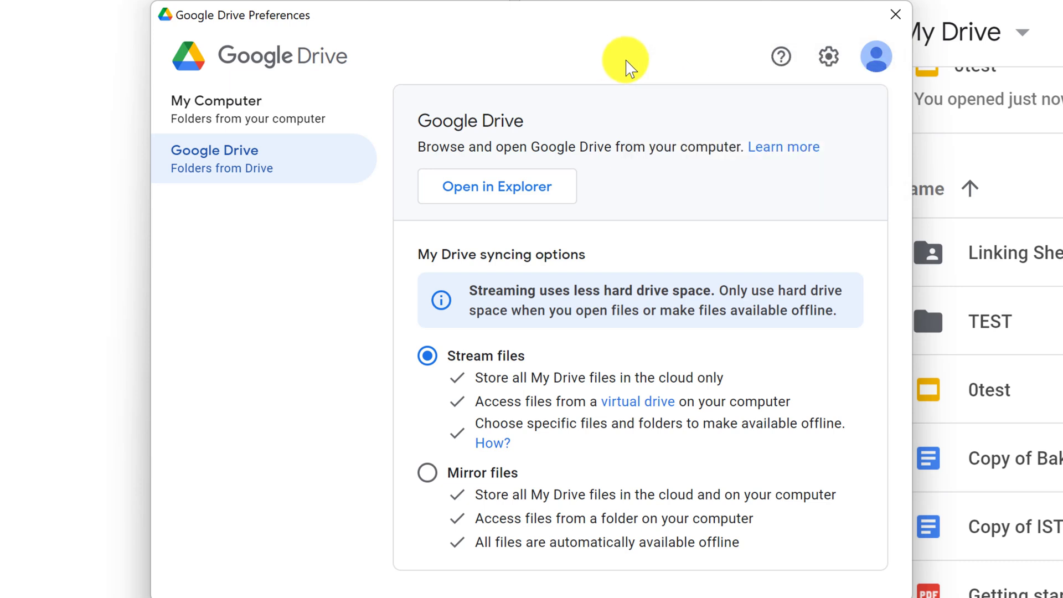
# Review the Settings page, keeping drive letter G and Photos uploads at Original quality
pyautogui.click(828, 61)
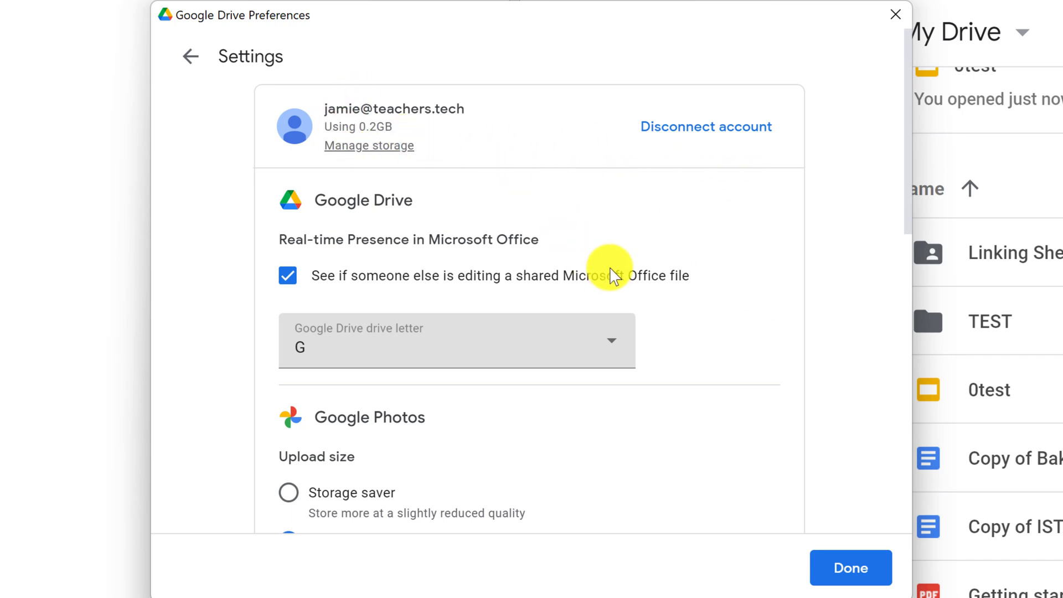
pyautogui.scroll(-2, 702, 320)
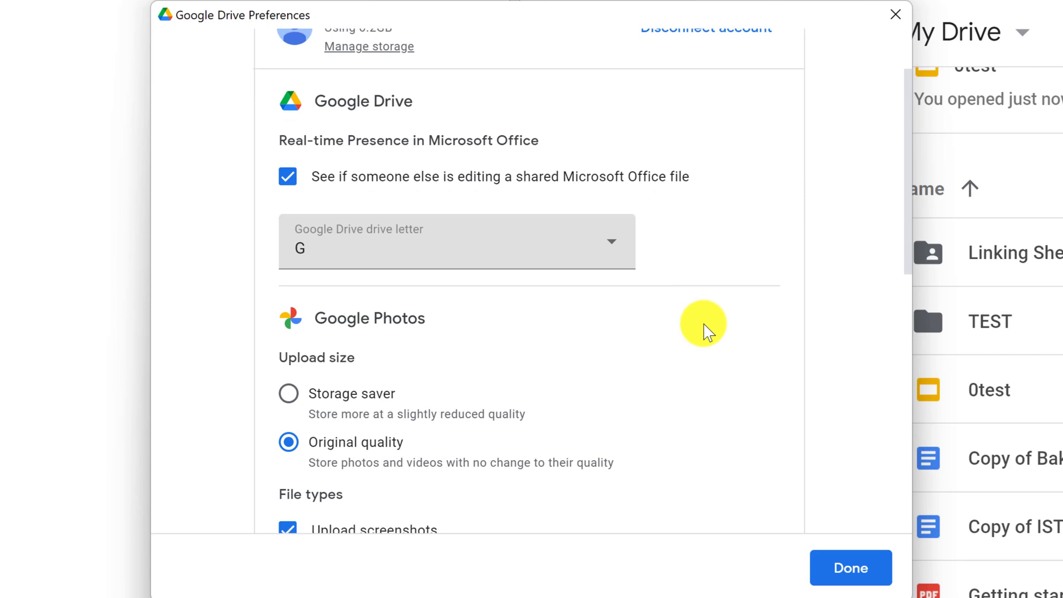
pyautogui.scroll(2, 387, 199)
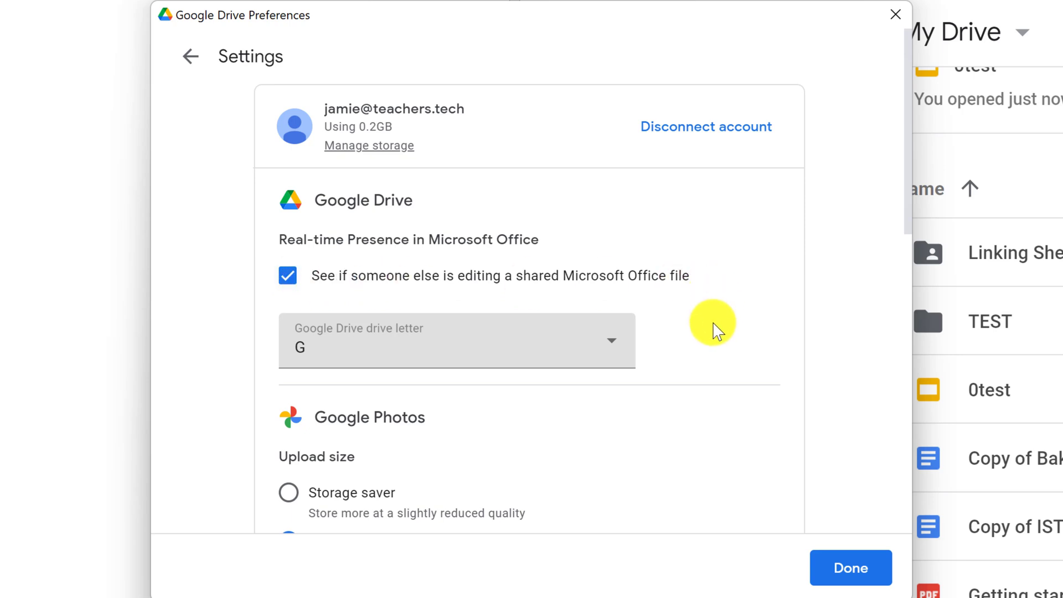
pyautogui.scroll(-2, 714, 327)
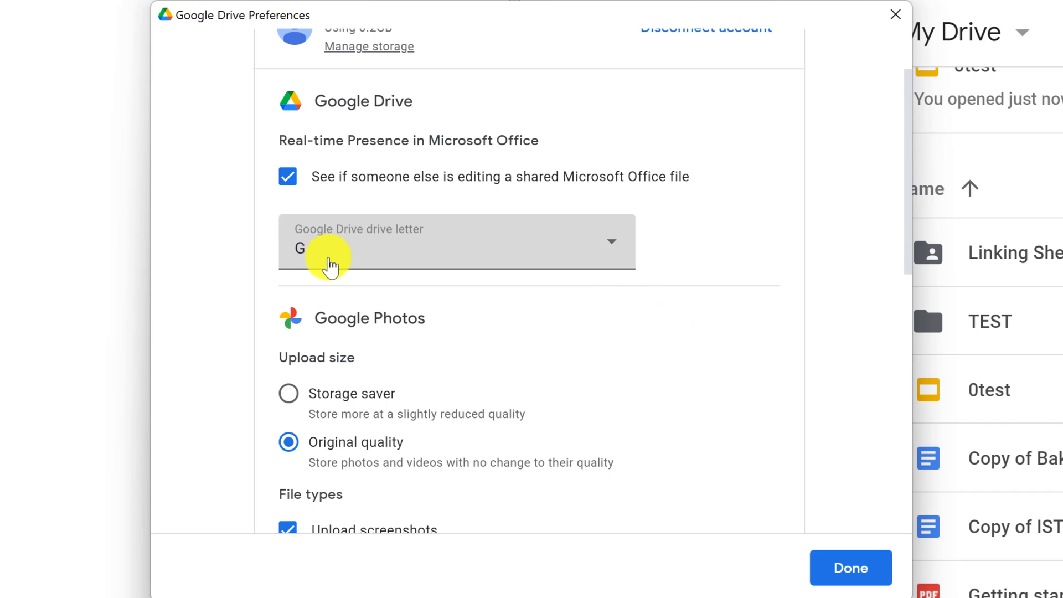
pyautogui.click(611, 254)
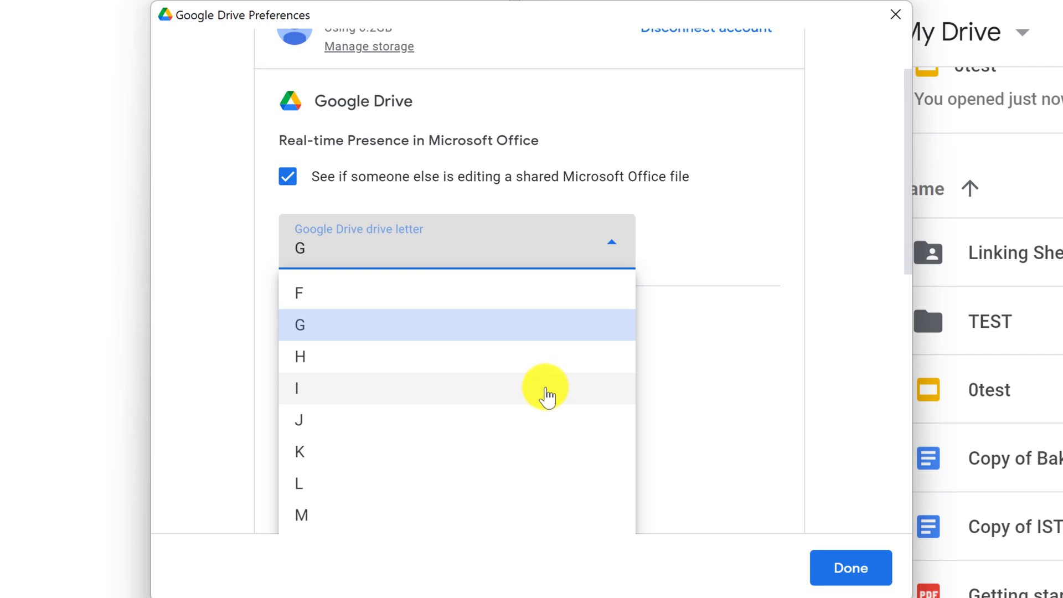
pyautogui.scroll(-2, 540, 397)
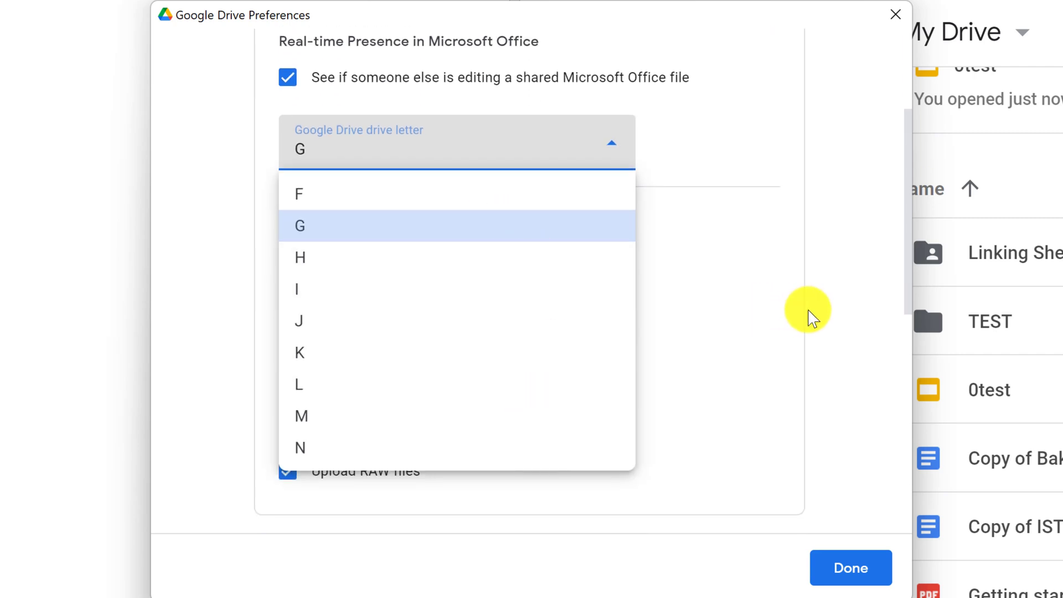
pyautogui.click(709, 280)
pyautogui.scroll(-2, 681, 316)
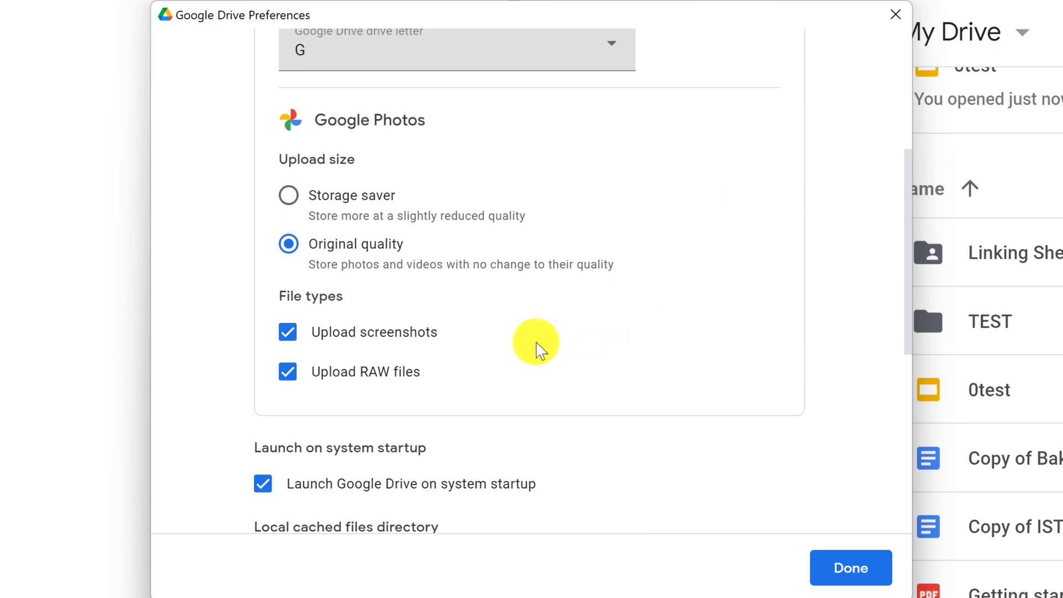
pyautogui.scroll(-1, 530, 350)
pyautogui.scroll(-5, 529, 344)
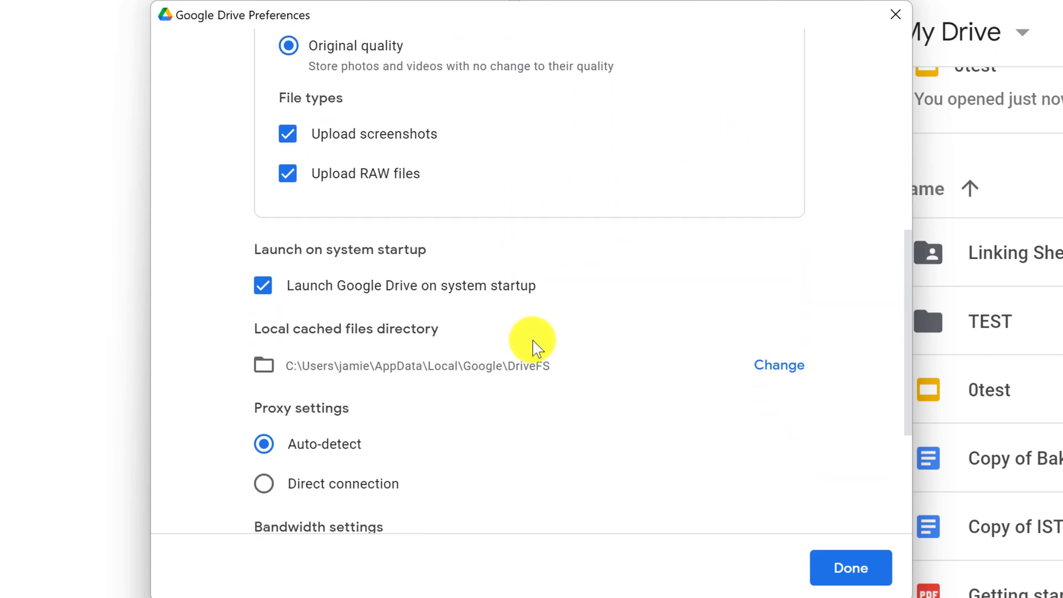
pyautogui.scroll(-3, 556, 366)
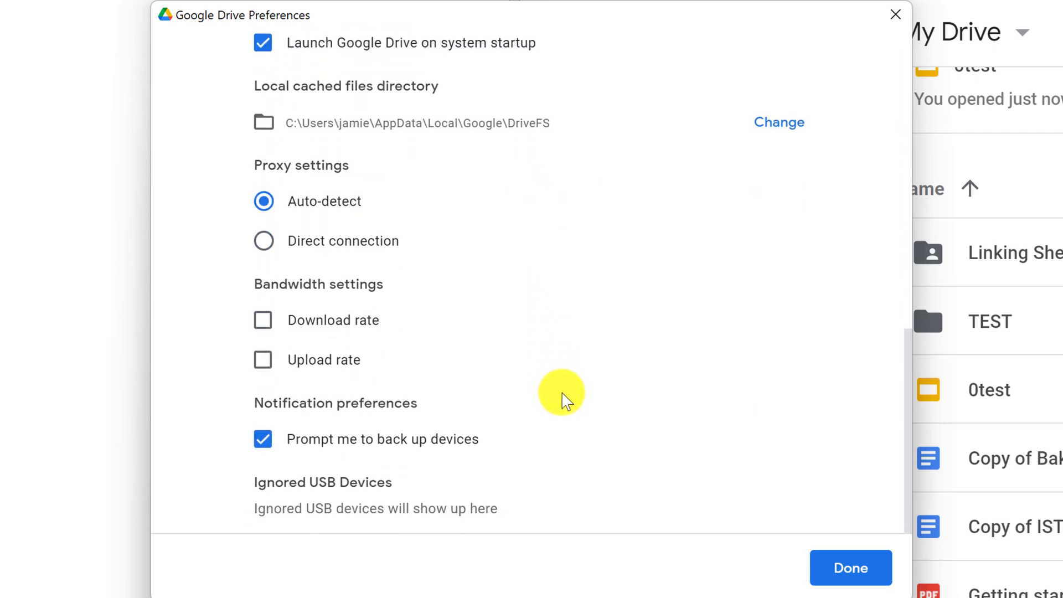
pyautogui.scroll(10, 589, 440)
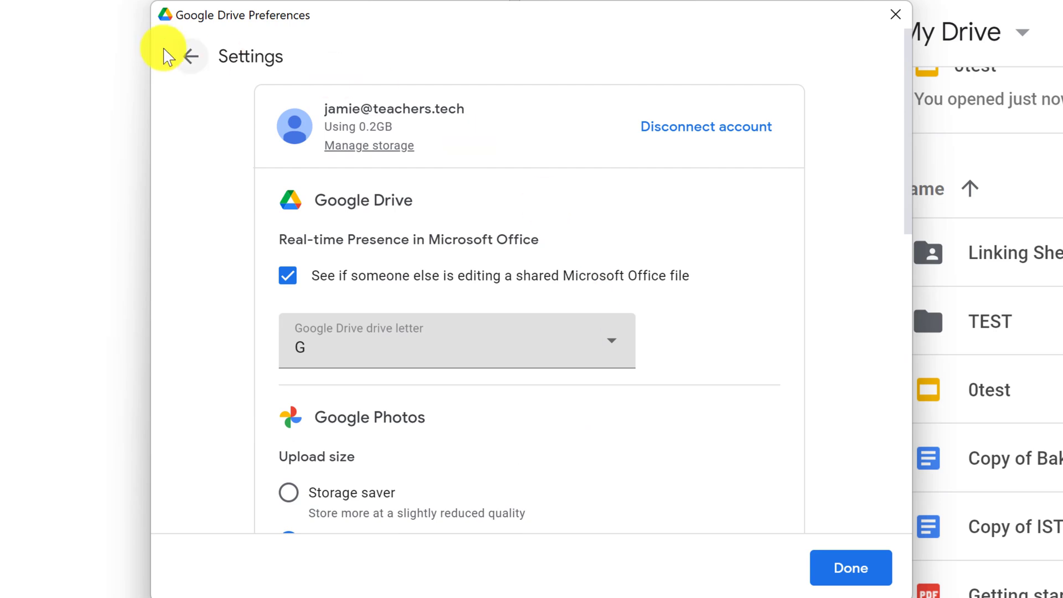
# Go back from Settings to the My Computer backup page in Preferences
pyautogui.click(190, 57)
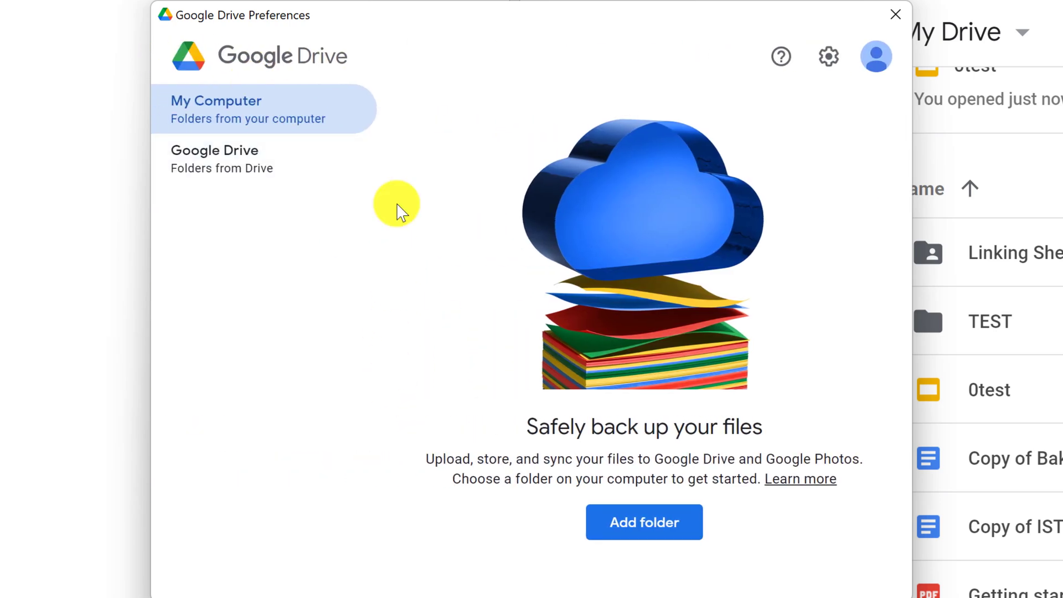